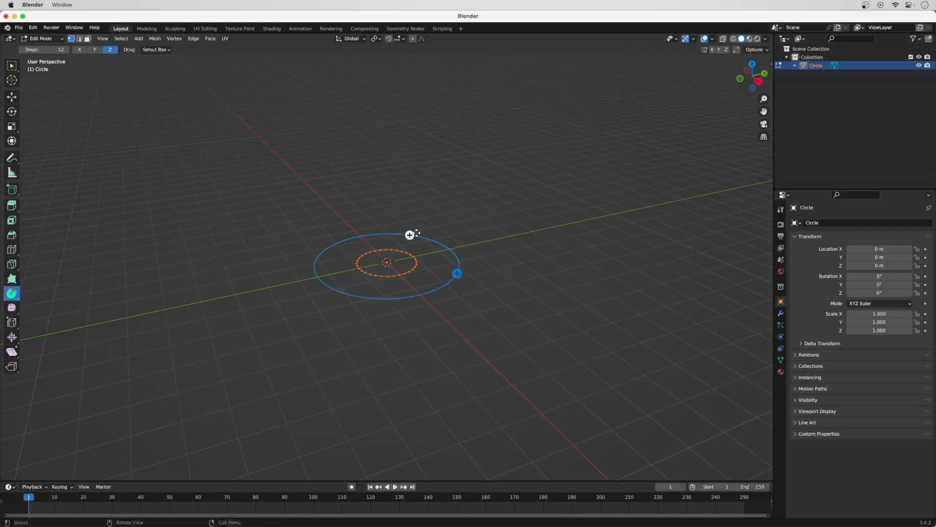
- Set the spin axis to X and try spinning the circle around its own centre, undoing the spin
left_click(94, 50)
left_click(79, 50)
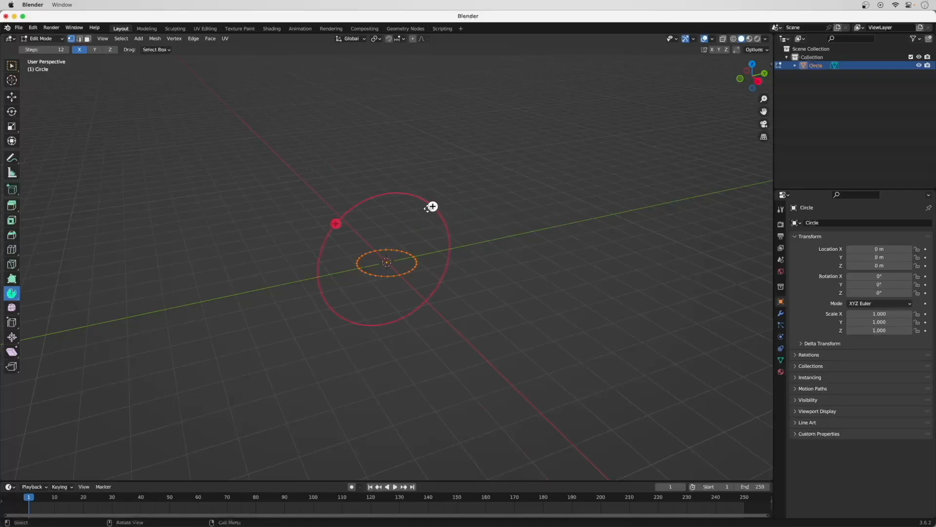
left_click_drag(432, 206, 342, 309)
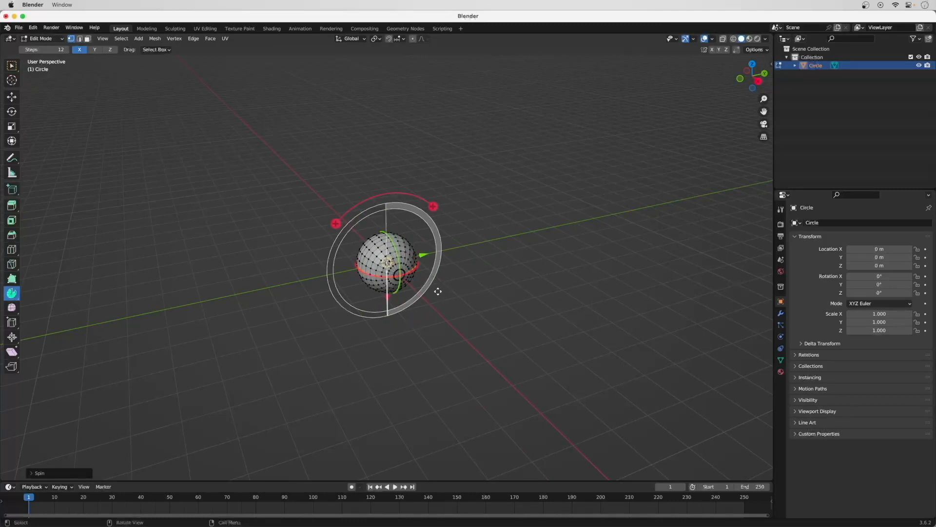
key("super+z")
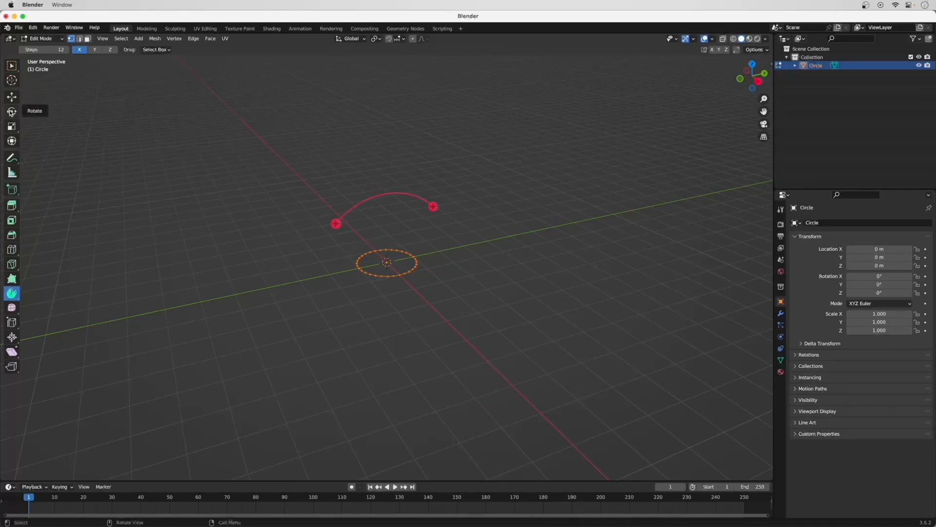
- Place the 3D cursor on the circle's edge along the Y axis and spin the circle about X into a quarter-turn elbow
left_click(12, 80)
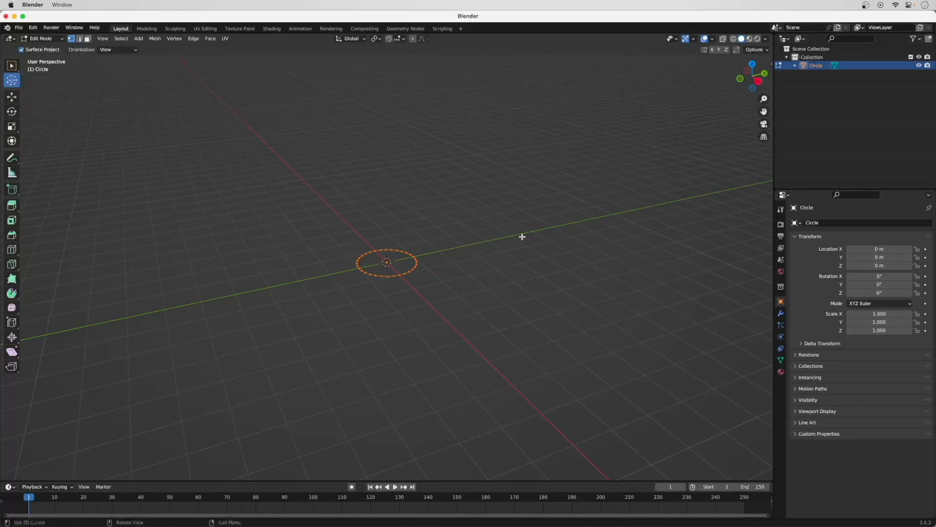
left_click(414, 256)
left_click(11, 293)
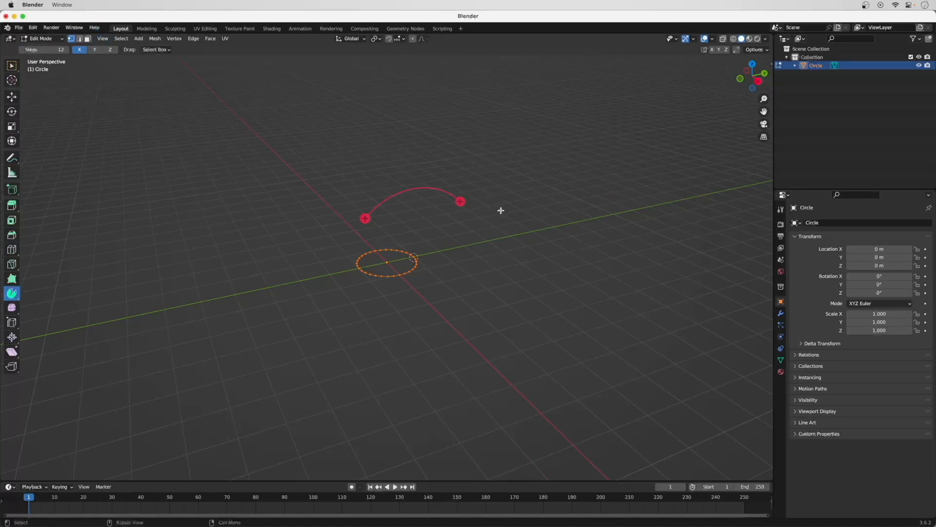
left_click_drag(460, 202, 527, 328)
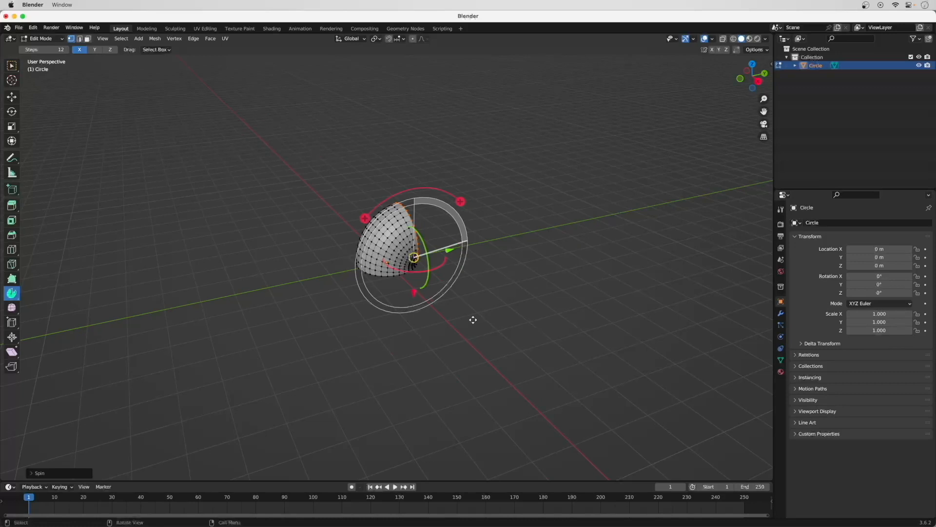
- Extrude the elbow's open end into a straight pipe and spin the new end around its upper edge into an upward bend
key("e")
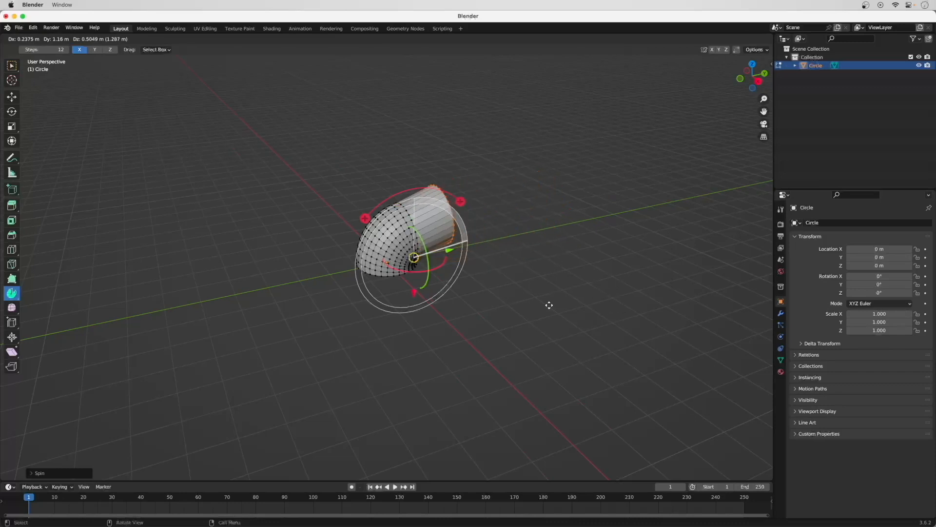
left_click(578, 303)
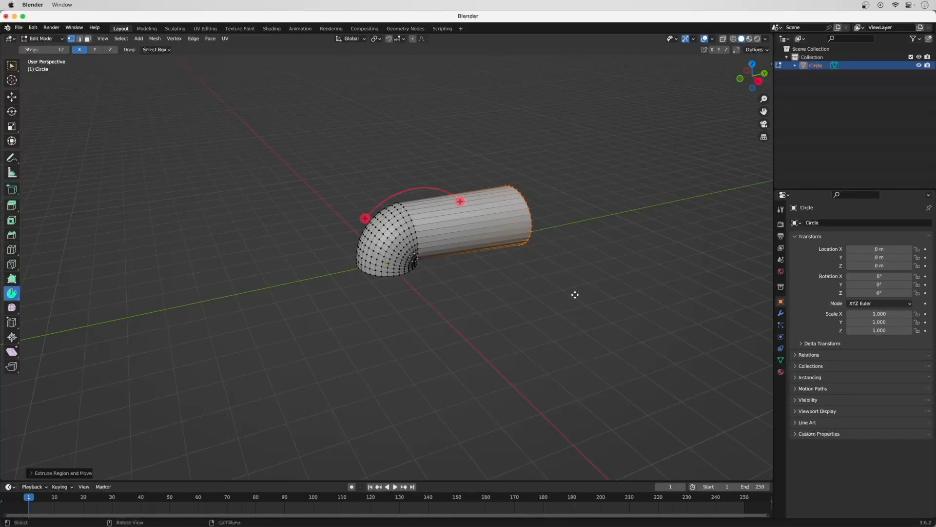
right_click(511, 188, "shift")
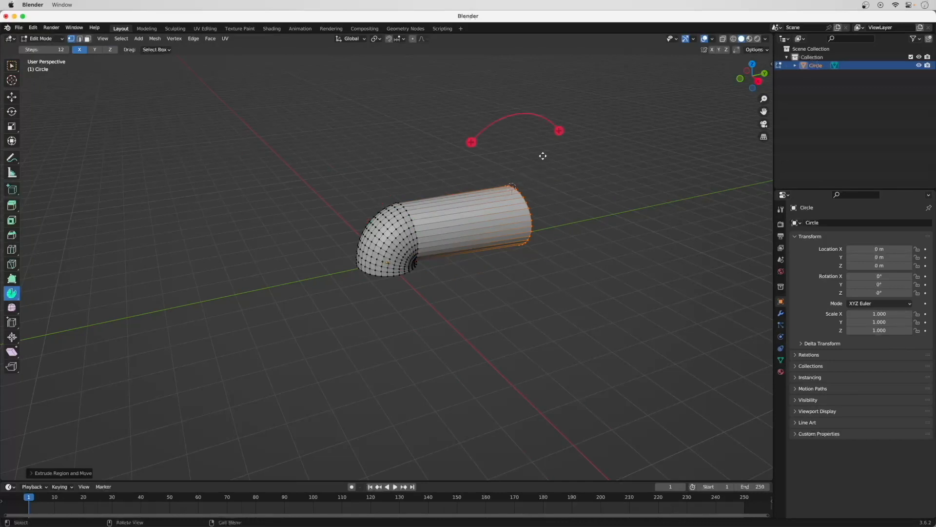
left_click_drag(471, 142, 532, 187)
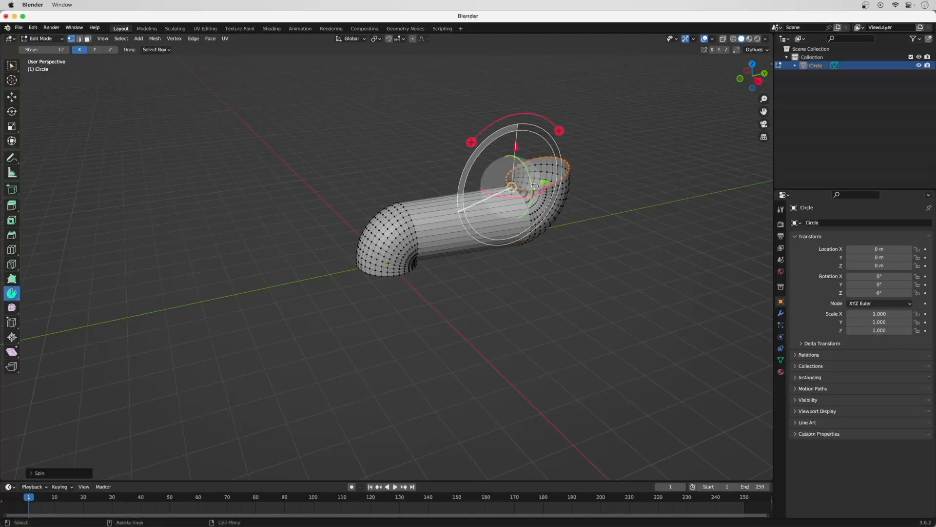
- Extrude the upward bend's open rim vertically along Z and spin the new rim around its outer edge into another bend
left_click_drag(534, 185, 504, 111)
key("z")
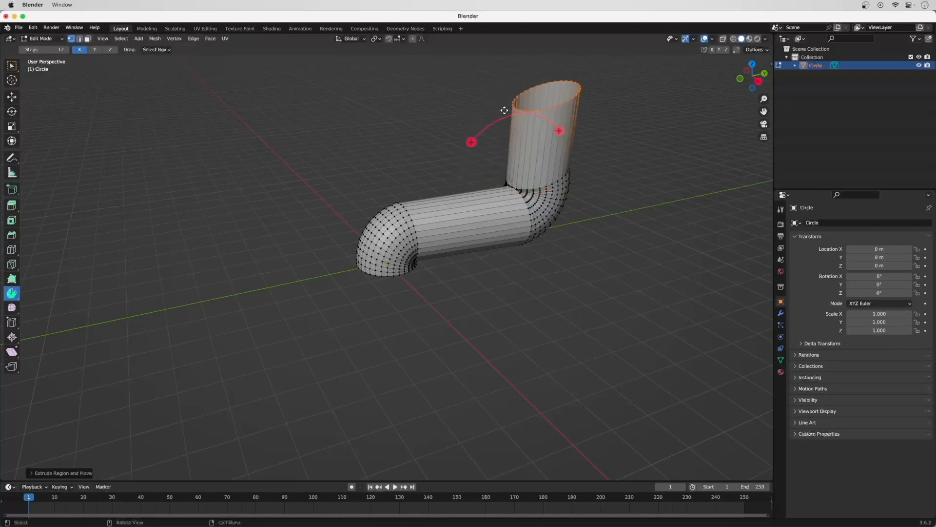
right_click(581, 87, "shift")
left_click(12, 278)
left_click(11, 293)
scroll(636, 150, "down", 1)
scroll(635, 151, "down", 2)
left_click_drag(506, 135, 447, 197)
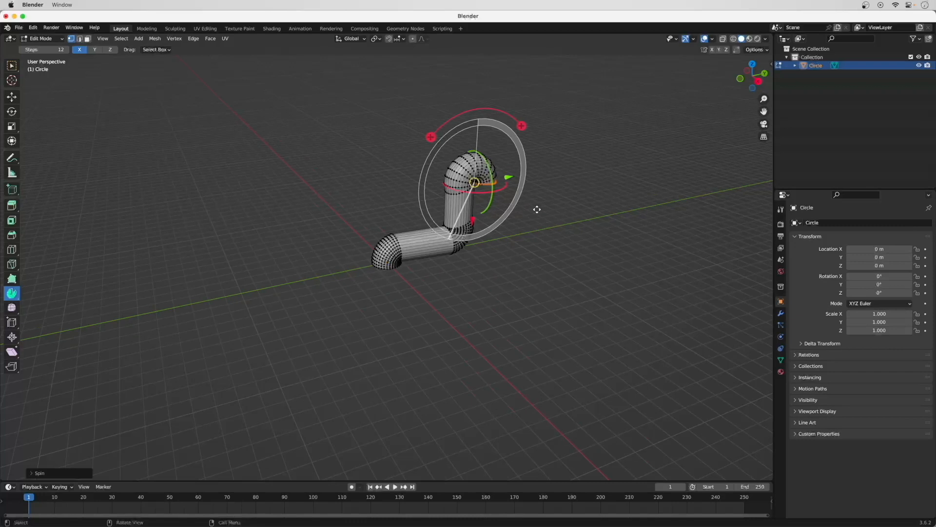
- Delete all vertices of the pipe mesh
scroll(594, 140, "down", 2)
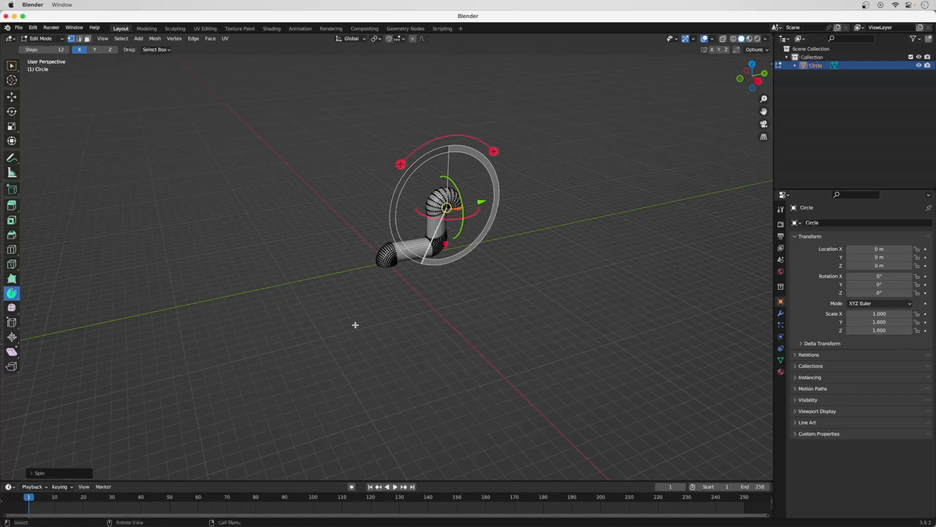
key("alt+a")
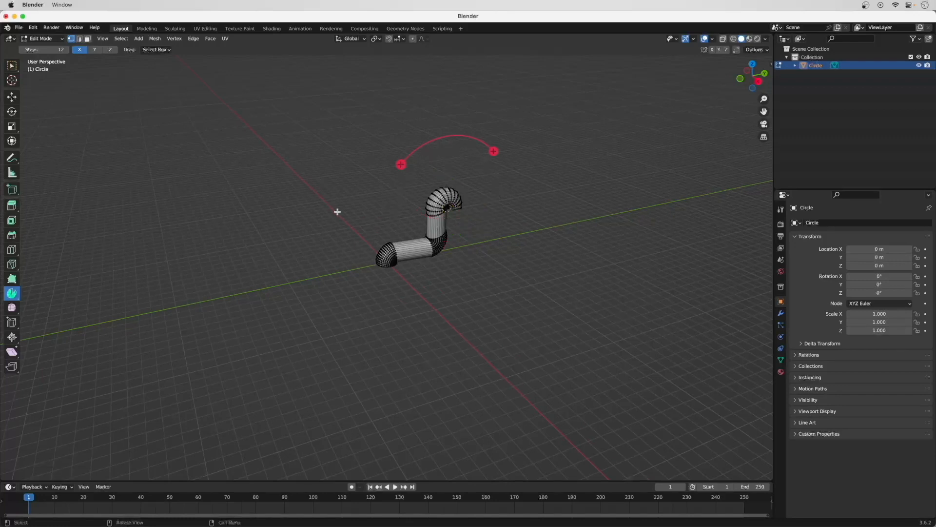
key("a")
key("x")
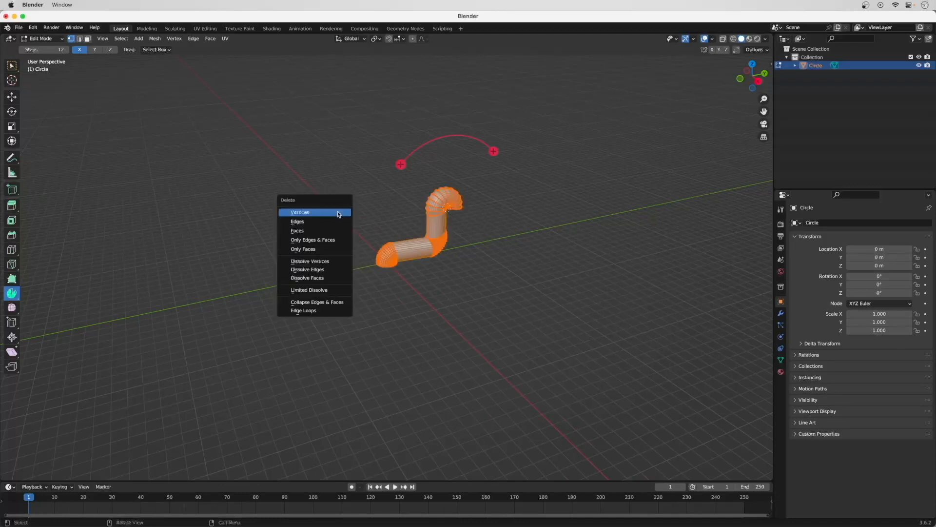
left_click(338, 212)
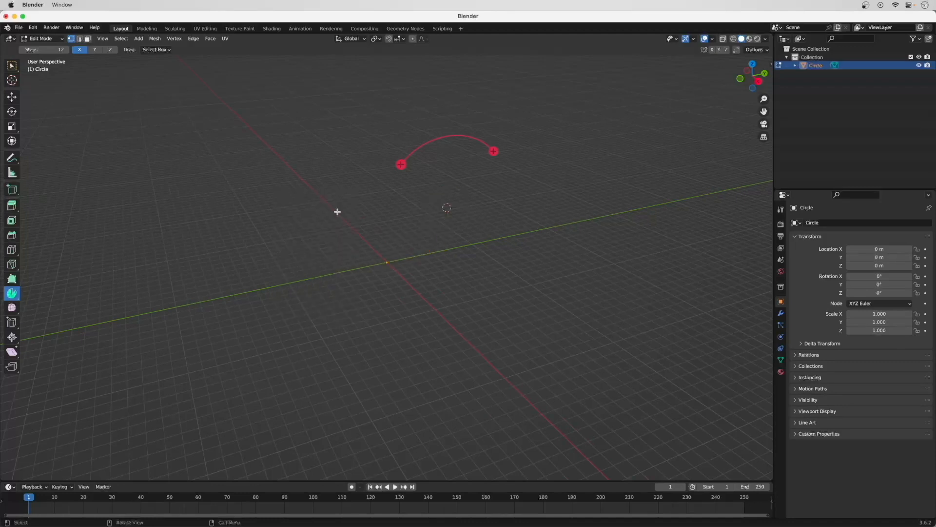
- Add a plane to the empty mesh at the 3D cursor
left_click(139, 38)
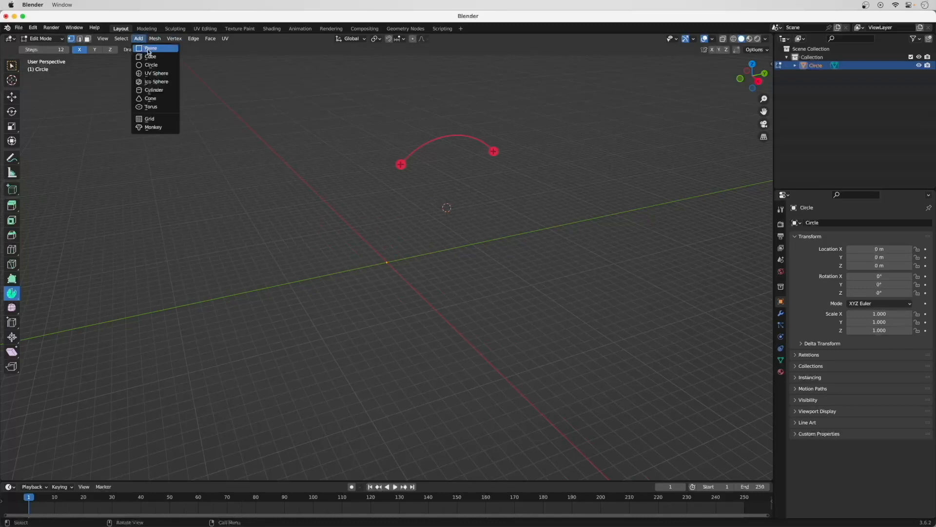
left_click(155, 49)
middle_click_drag(517, 215, 403, 278)
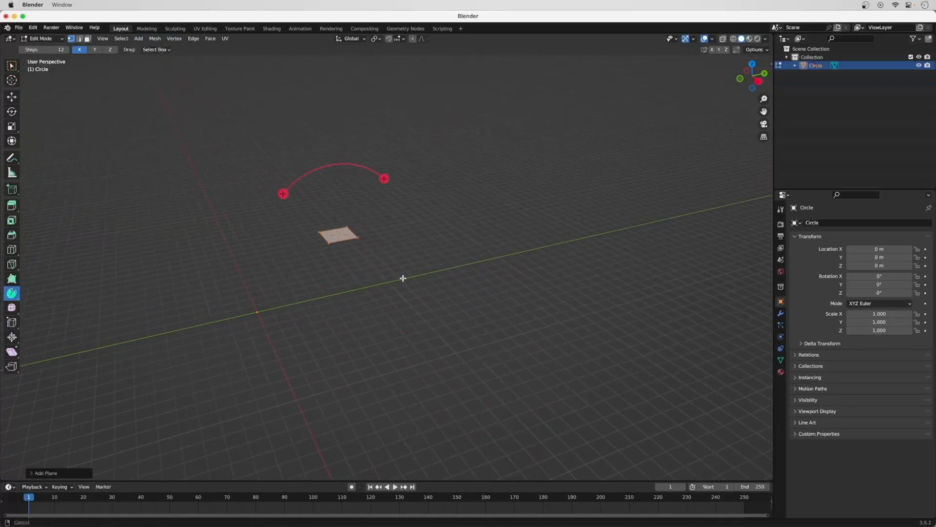
scroll(424, 267, "up", 3)
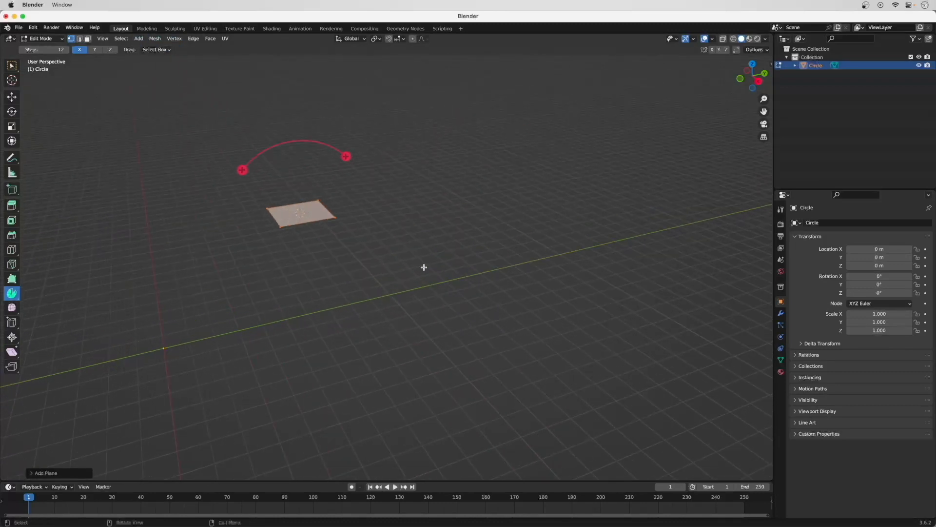
- Rotate the plane 90° around the global Y axis so it stands upright
left_click(12, 112)
left_click_drag(309, 190, 6, 439)
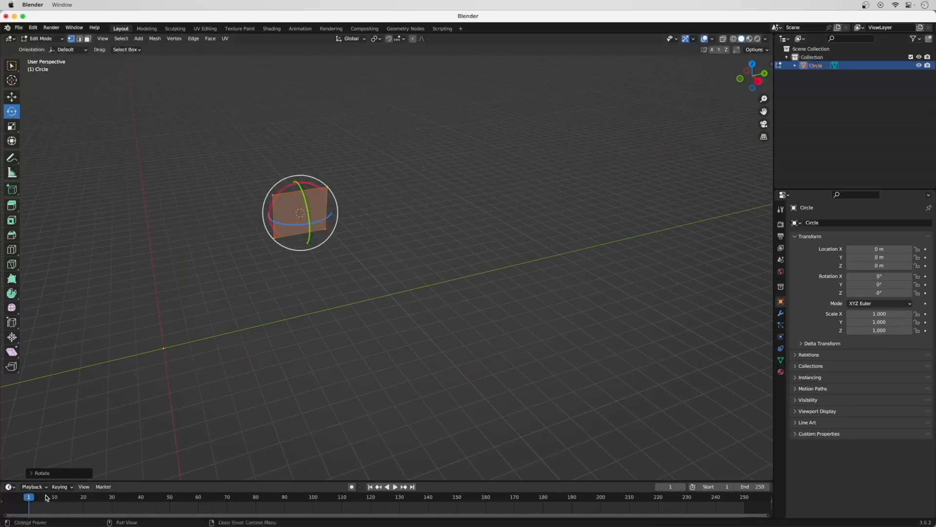
left_click(37, 473)
left_click(113, 432)
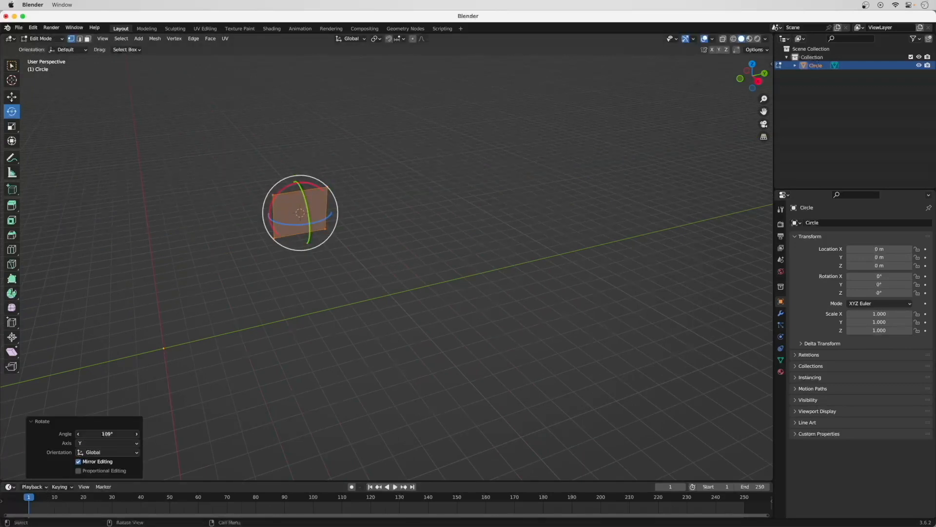
type("90")
key("Return")
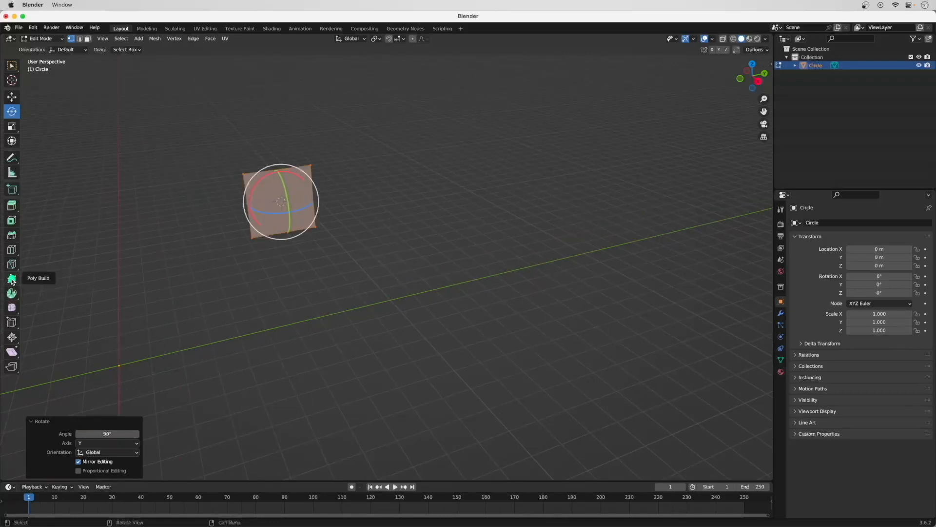
- With Poly Build, extend the plane's top edge upward twice along Z, the second by about 1.13 m, and pull its outer corner about 3.14 m along Y
left_click(12, 279)
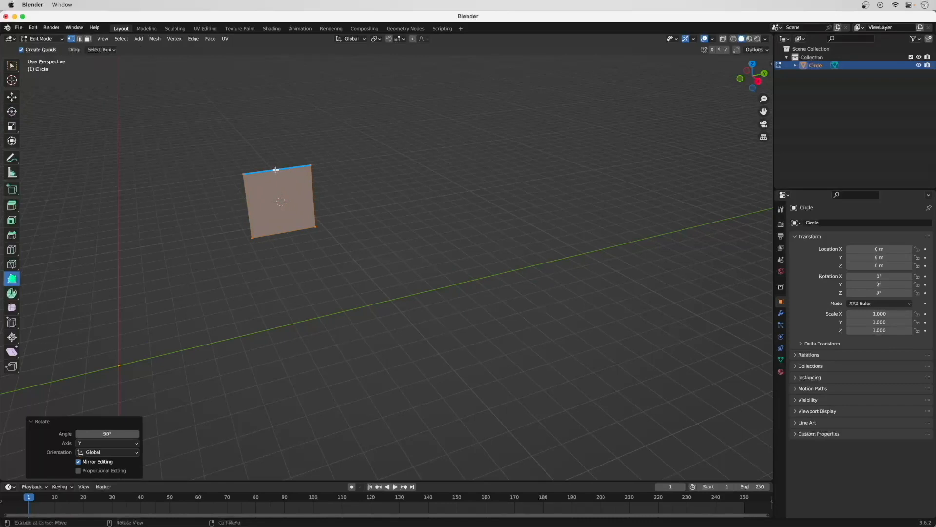
left_click_drag(275, 171, 271, 50)
key("z")
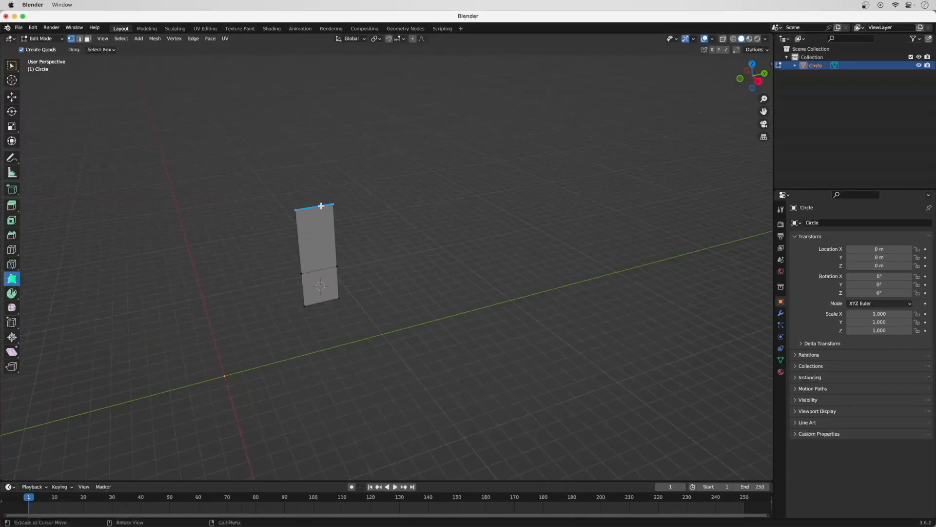
left_click_drag(320, 206, 326, 185)
key("z")
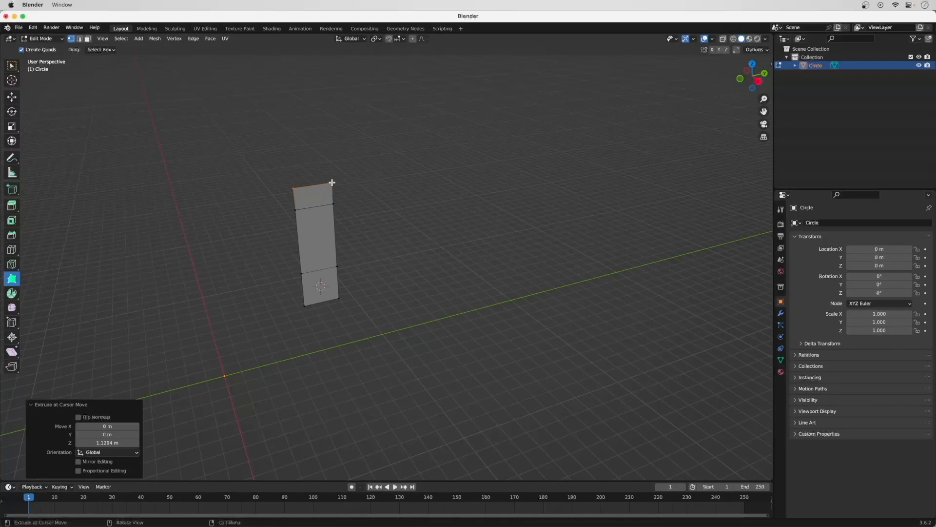
left_click_drag(332, 181, 389, 177)
key("y")
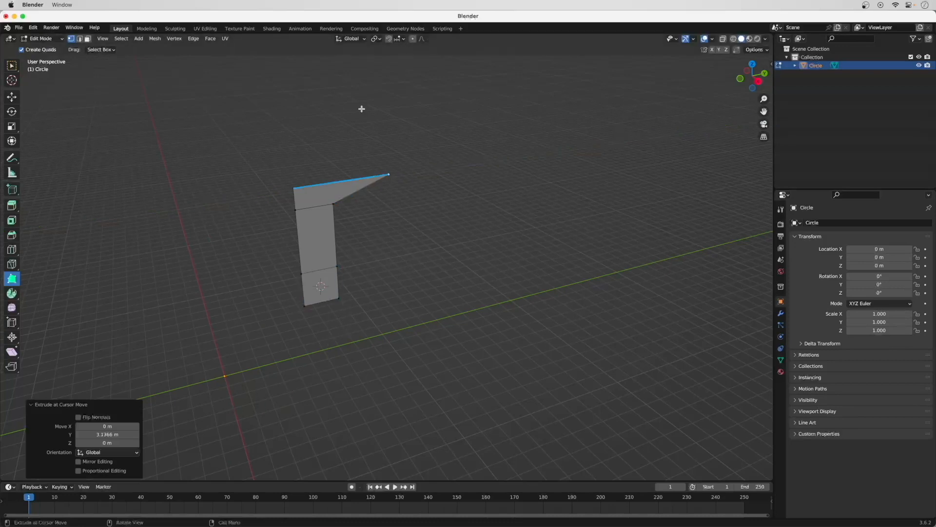
- Extend the profile's top edge upward along Z, moving its outer corner about 2.65 m and the bottom outer corner about 1.8 m along Y
left_click_drag(343, 181, 437, 116)
key("z")
key("y")
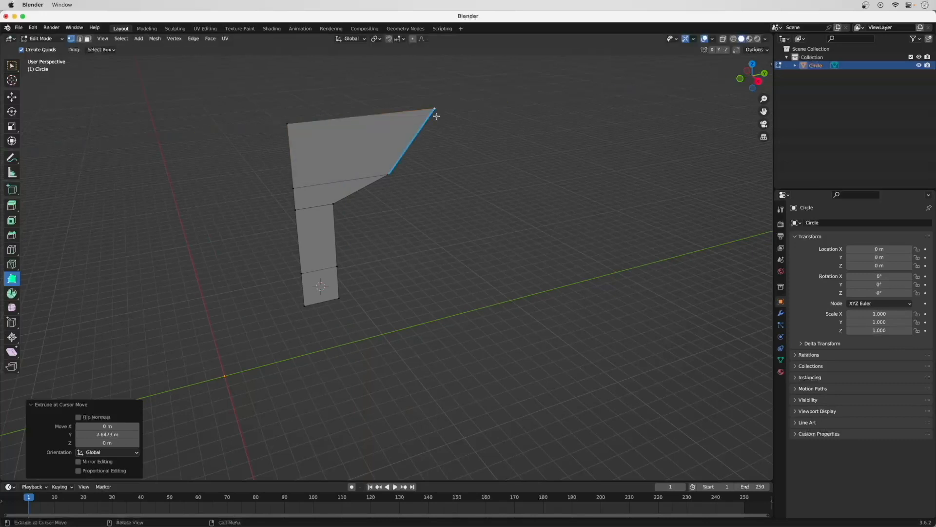
left_click_drag(339, 298, 368, 283)
key("y")
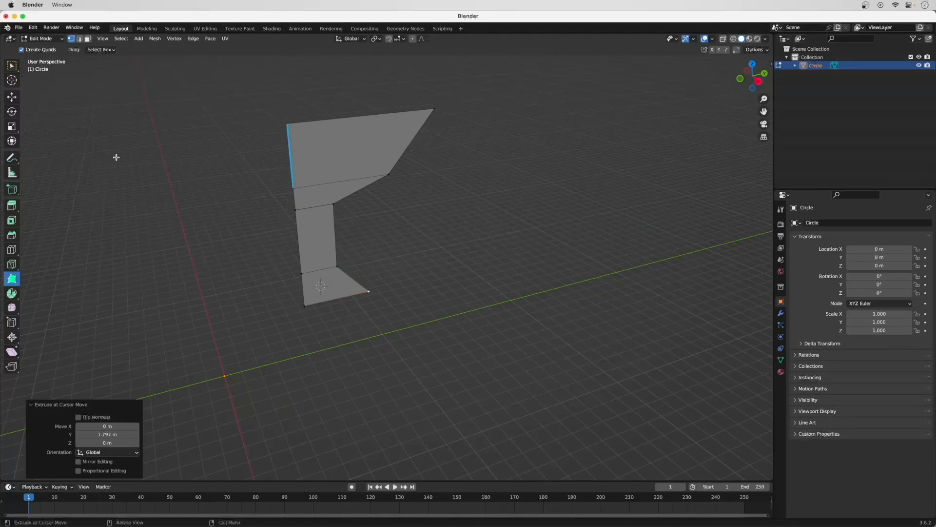
- Place the 3D cursor on the profile's straight inner edge at the top of the stem and activate the Spin tool
left_click(12, 81)
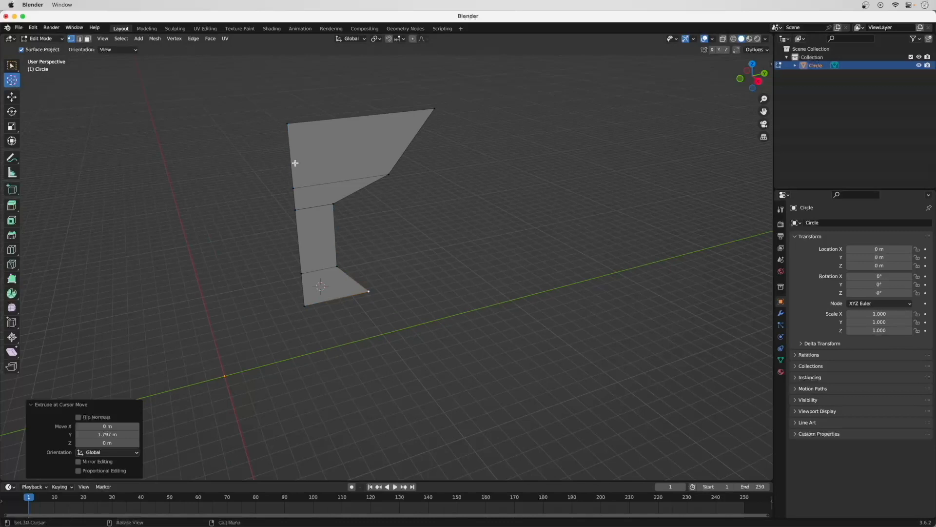
left_click(295, 210)
left_click(12, 293)
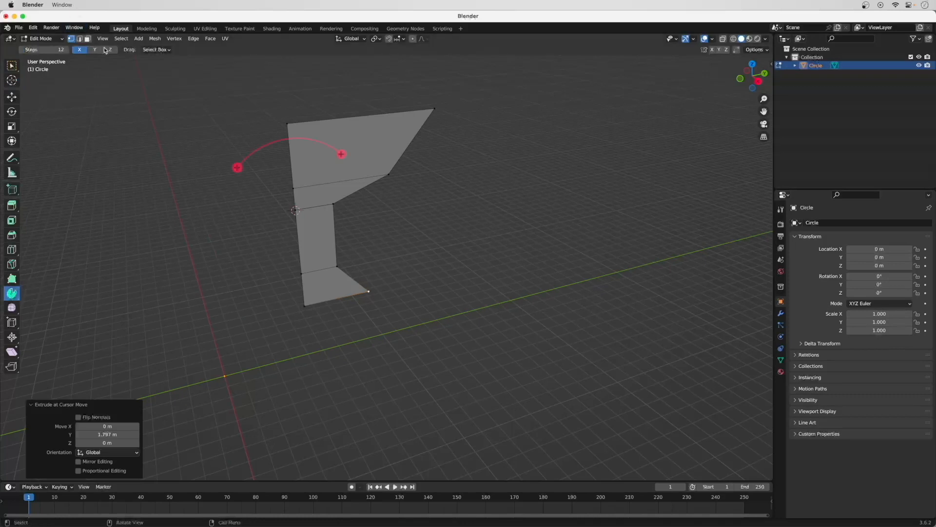
- Select all four profile faces and spin them about 374° around the Z axis in 12 steps
left_click(88, 40)
left_click(358, 168)
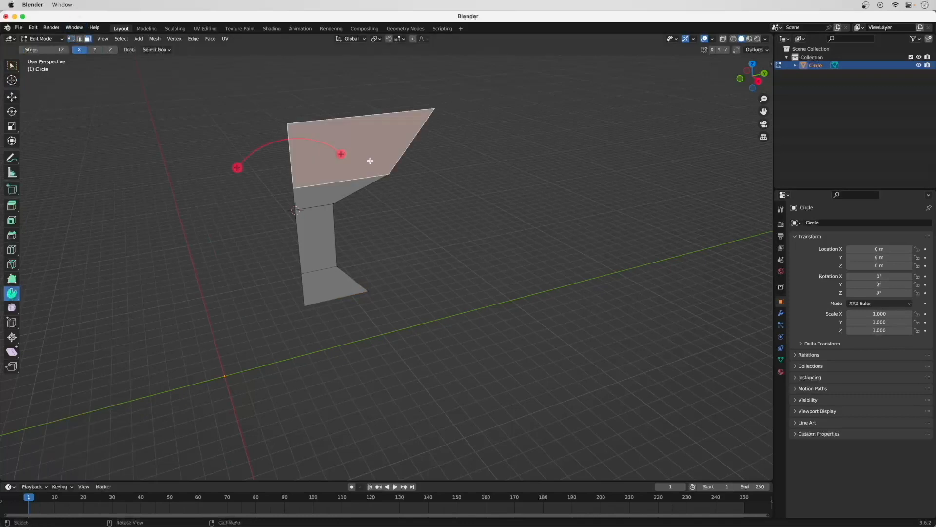
left_click(334, 191, "shift")
left_click(323, 225, "shift")
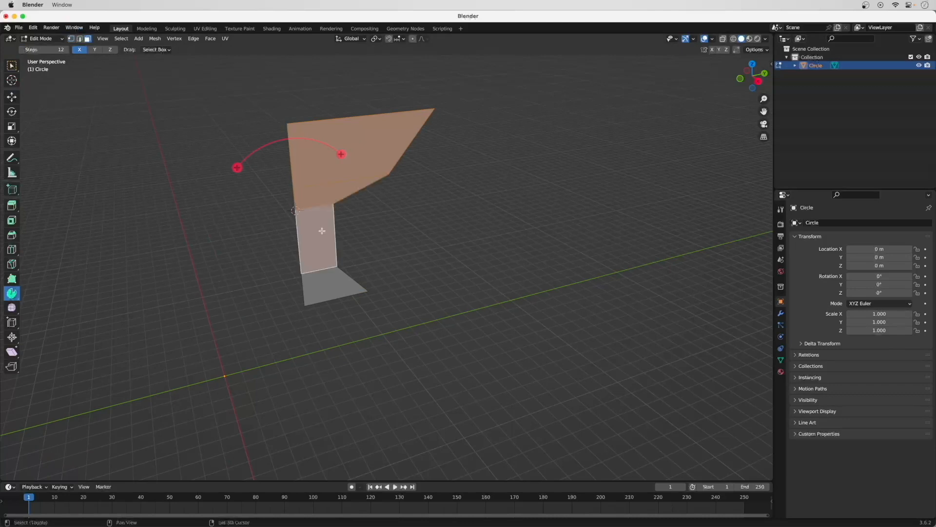
left_click(320, 290, "shift")
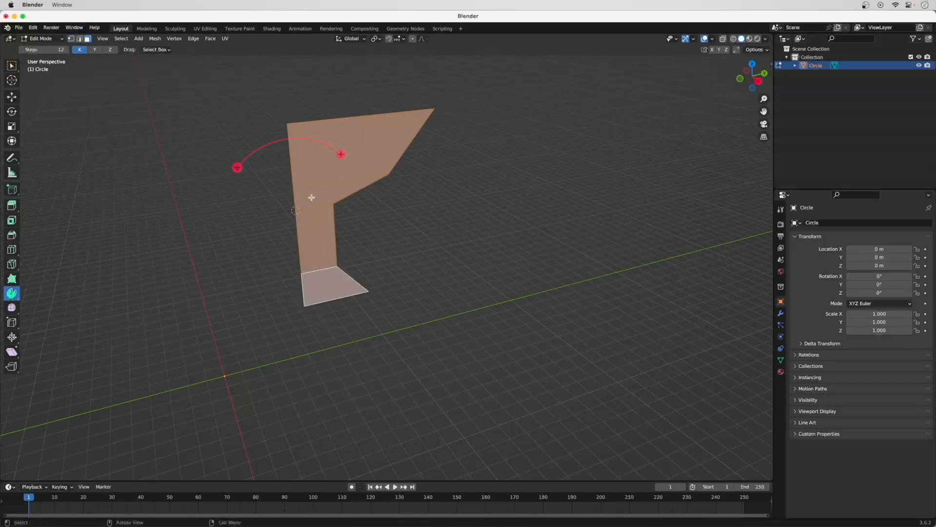
left_click(95, 50)
left_click(113, 51)
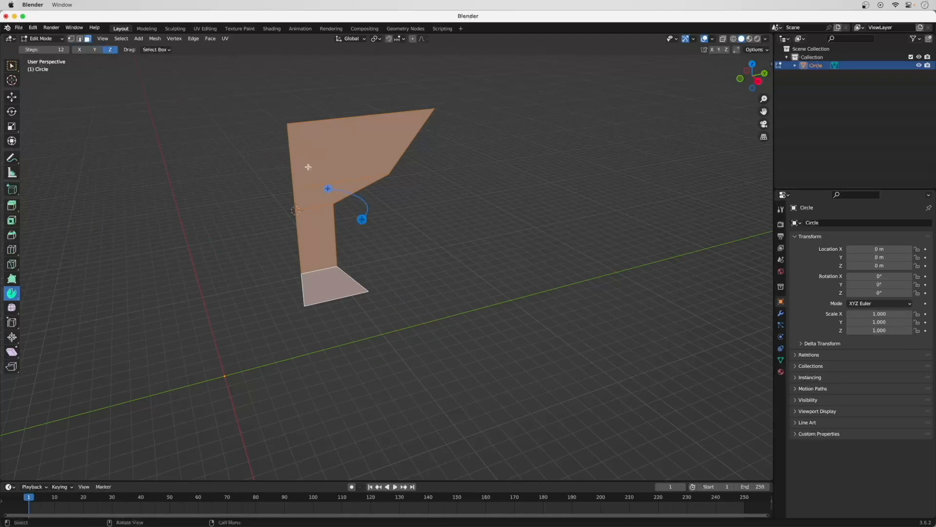
left_click_drag(361, 219, 530, 269)
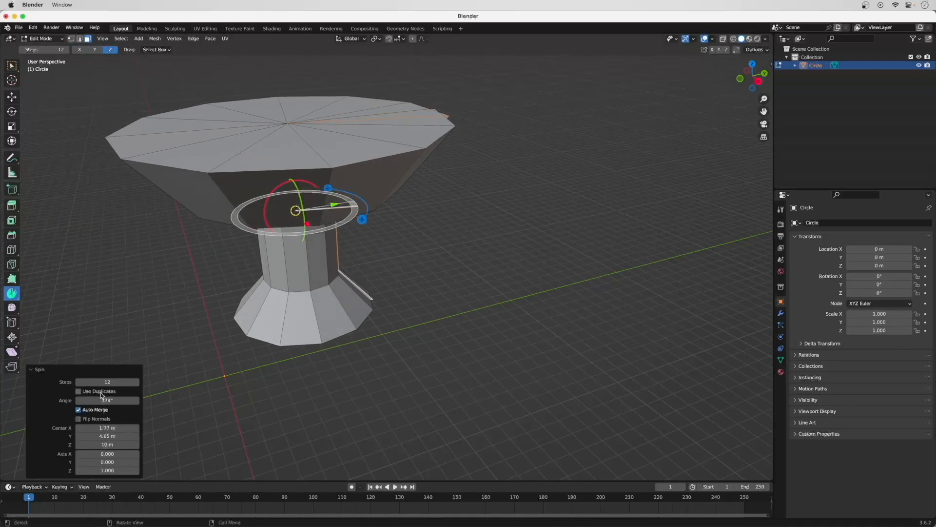
- Set the spin angle to 360° and the number of steps to 100 for a smoother revolved shape
left_click(116, 399)
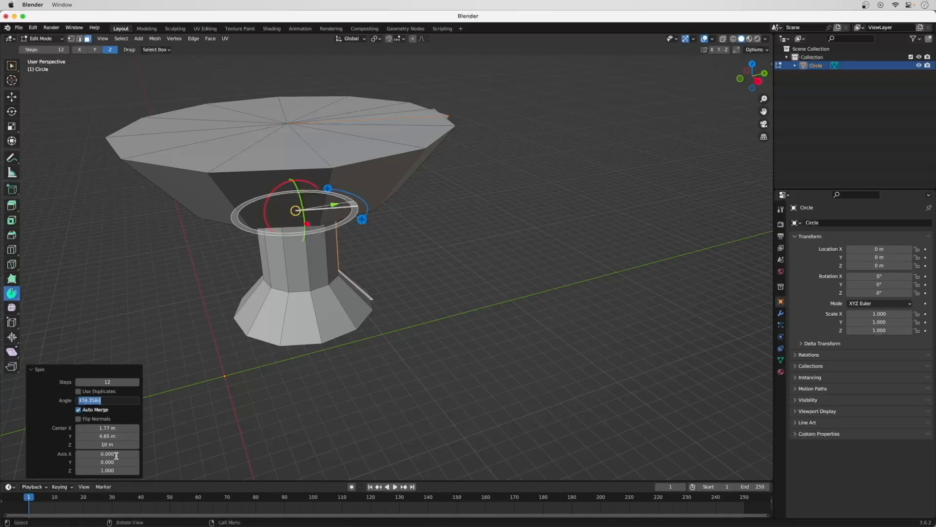
type("360")
key("Return")
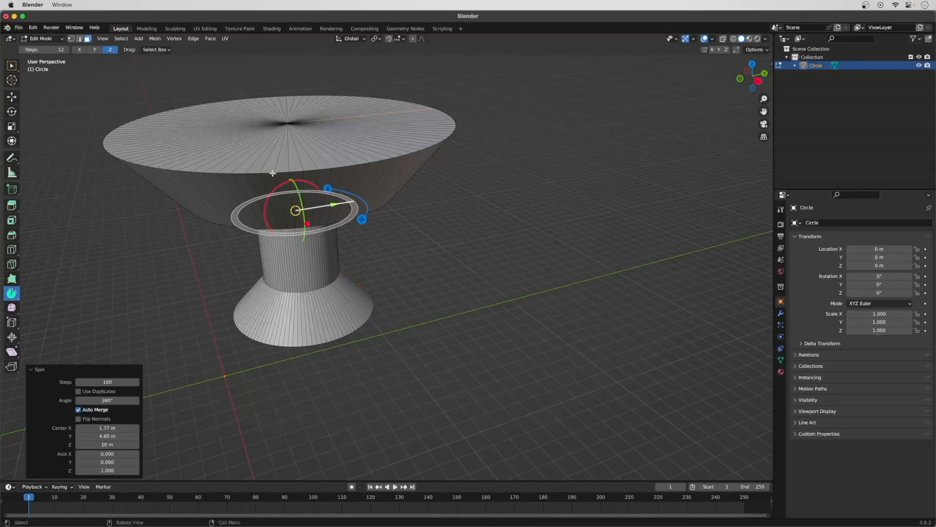
- Select the entire spun mesh and delete it, staying in Edit Mode
key("a")
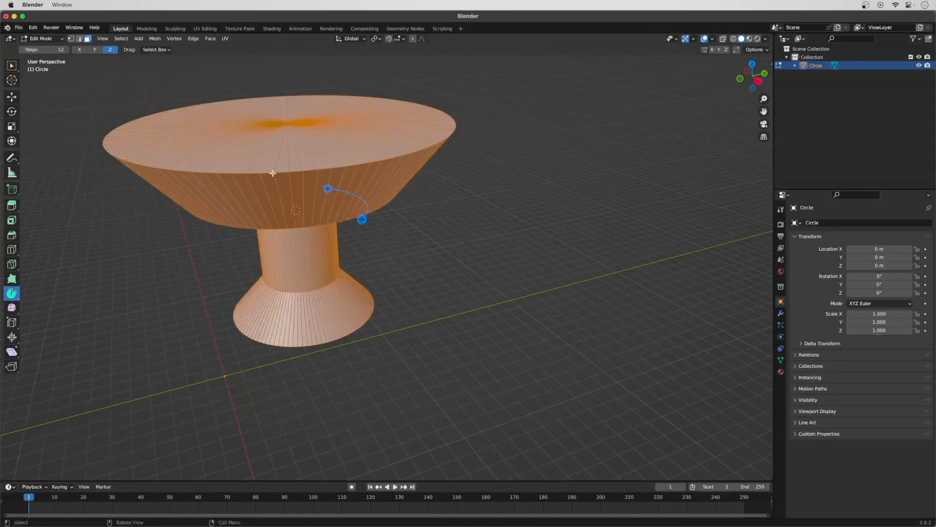
key("x")
left_click(273, 174)
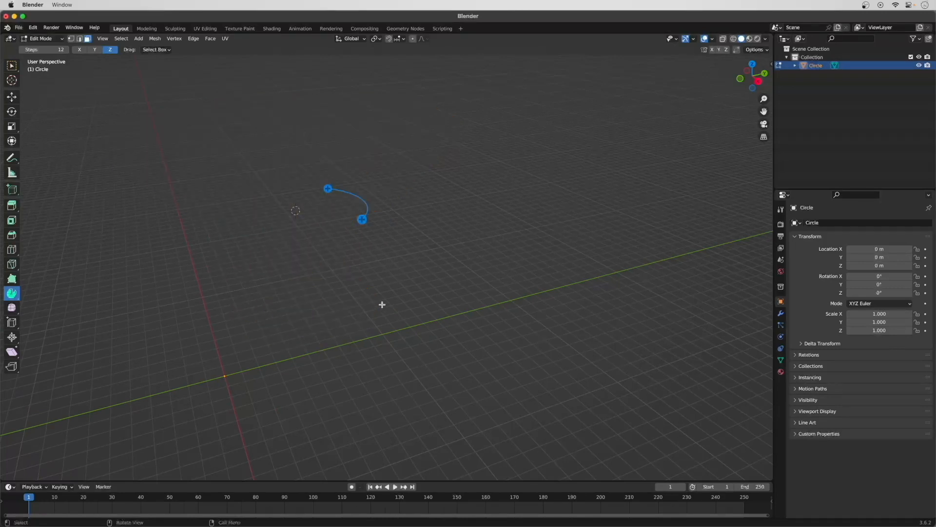
- Add a 32-vertex circle of 1 m radius at the 3D cursor, with Select Box active and vertex selection enabled
left_click(138, 39)
left_click(148, 66)
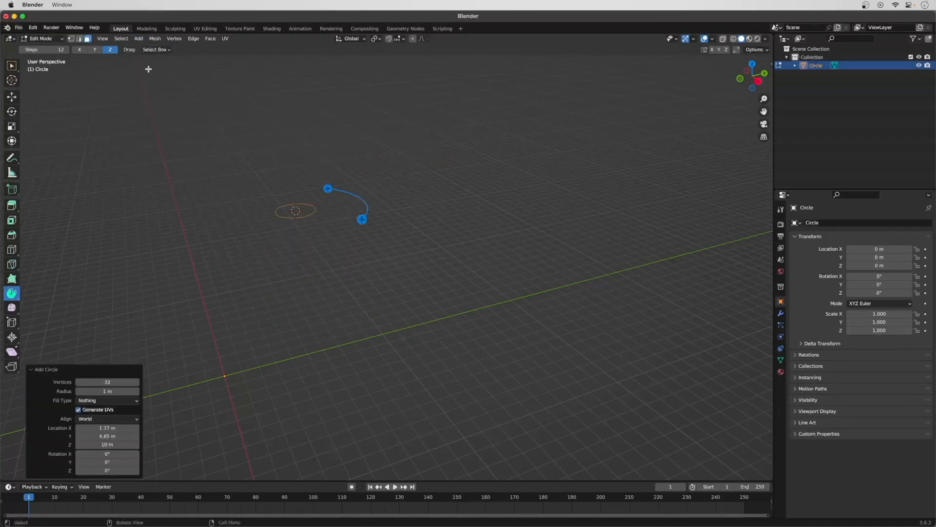
left_click(14, 68)
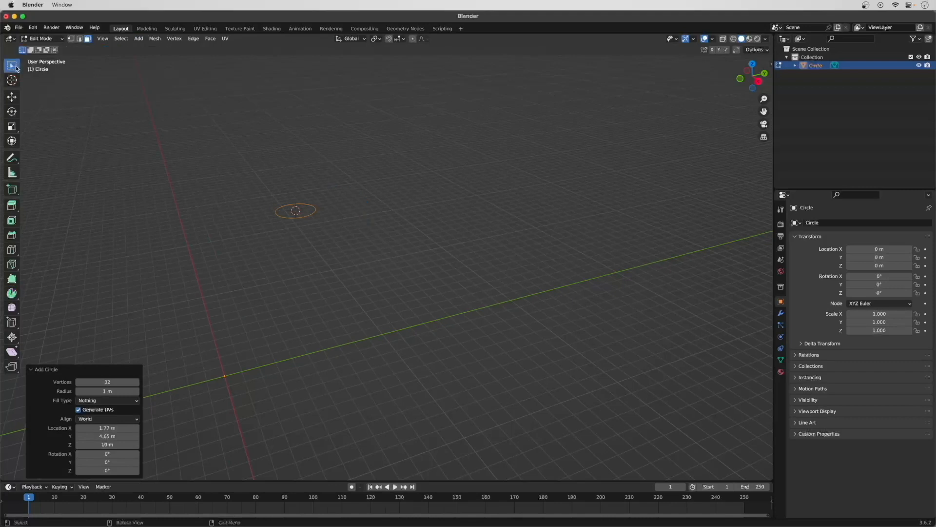
left_click(72, 40)
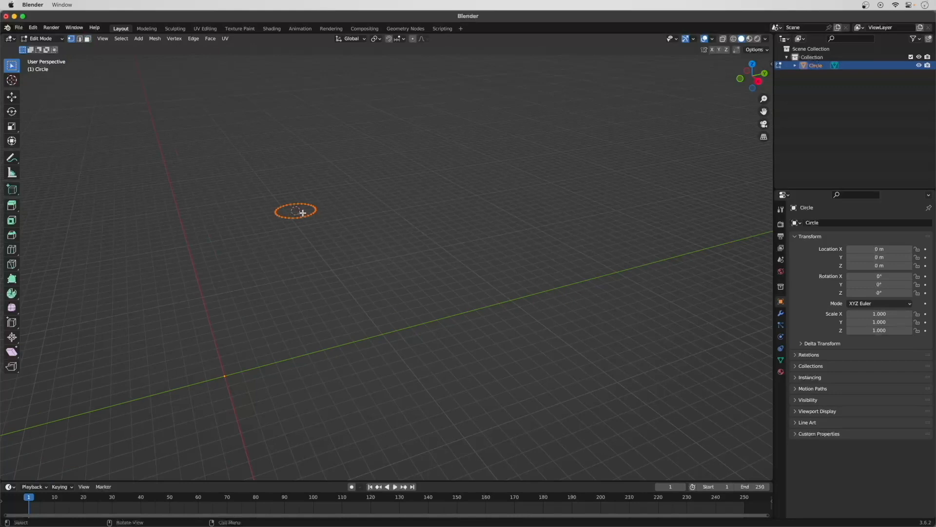
- Extrude the circle about 0.22 m up along Z and scale the new ring to about 0.246 to form the glass's foot
key("g")
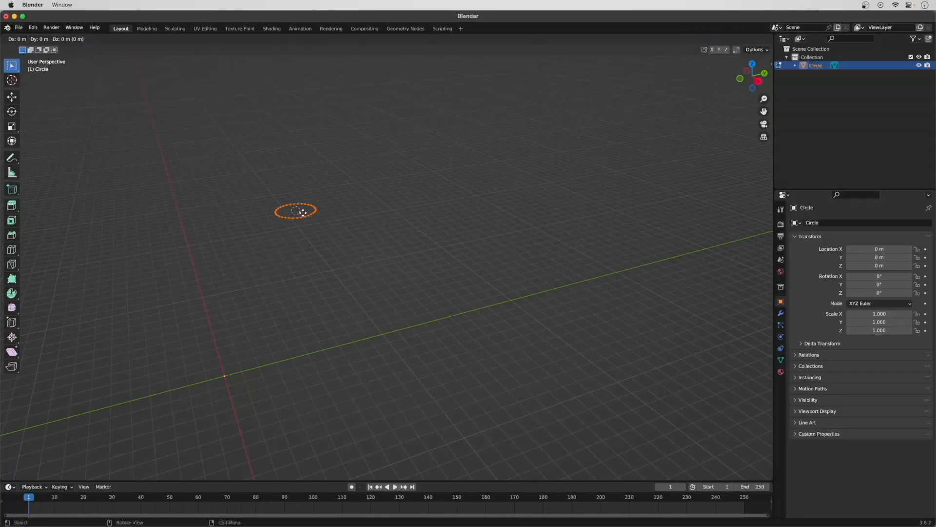
key("z")
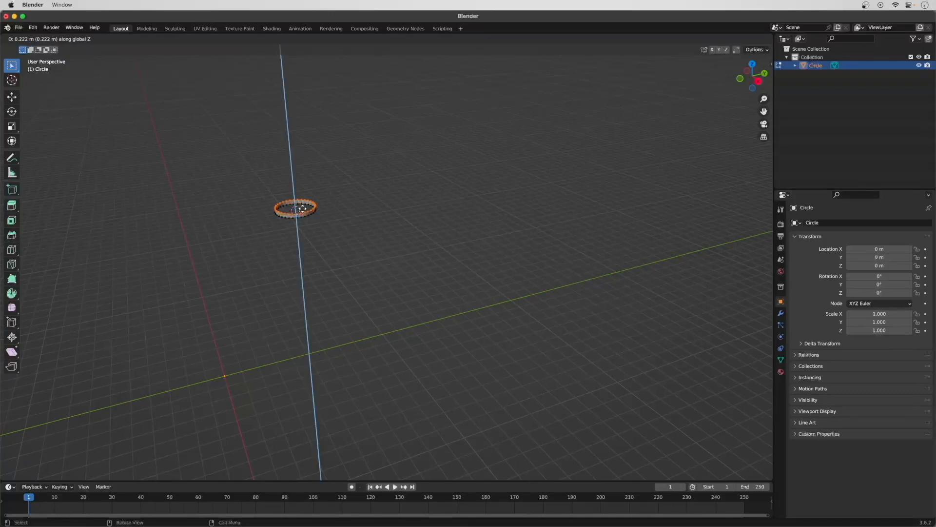
left_click(302, 208)
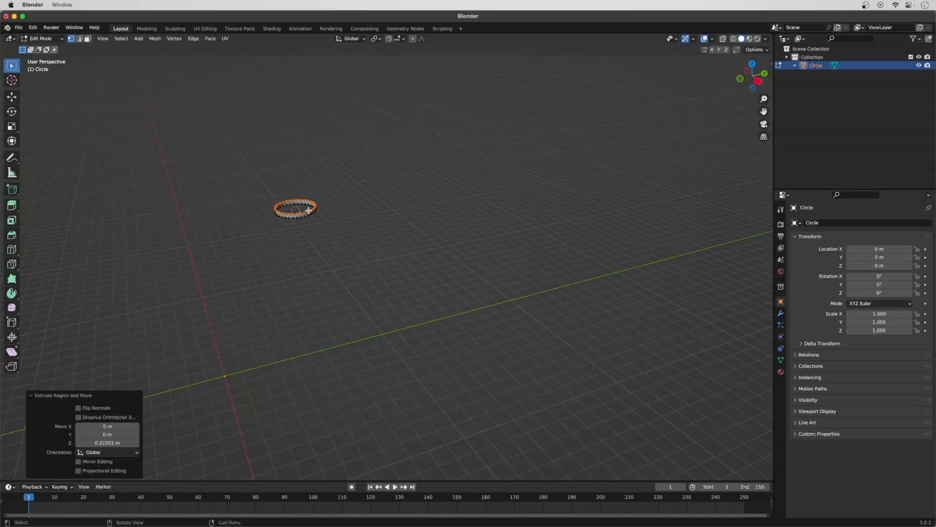
key("s")
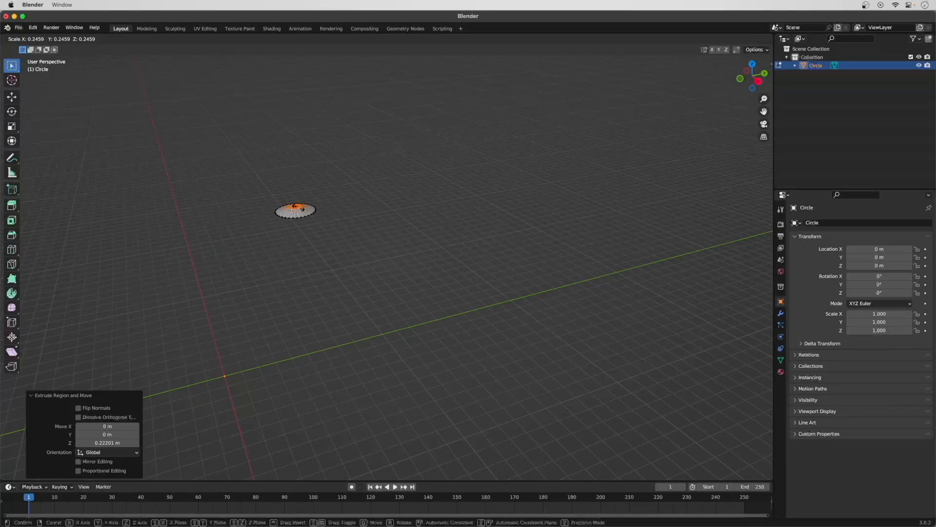
left_click(299, 207)
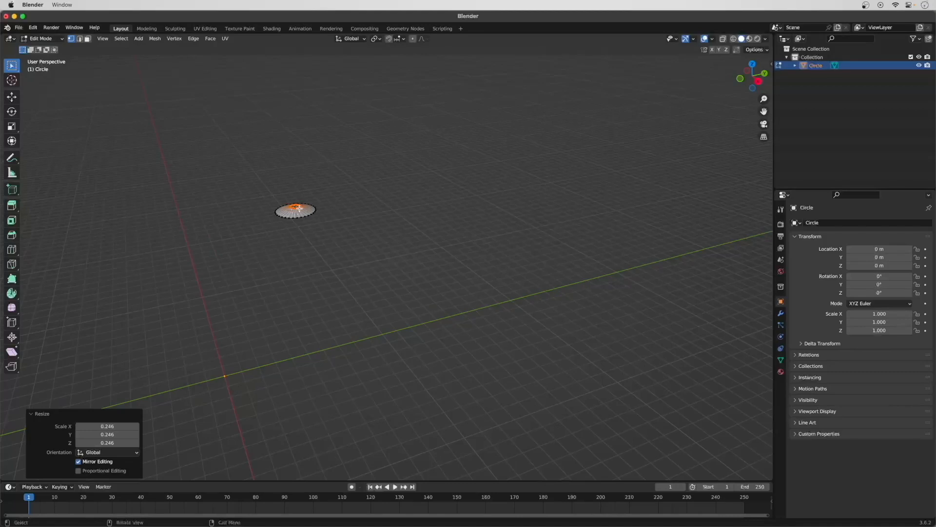
- Extrude the small ring on the foot about 3.62 m up along Z to form the stem
key("e")
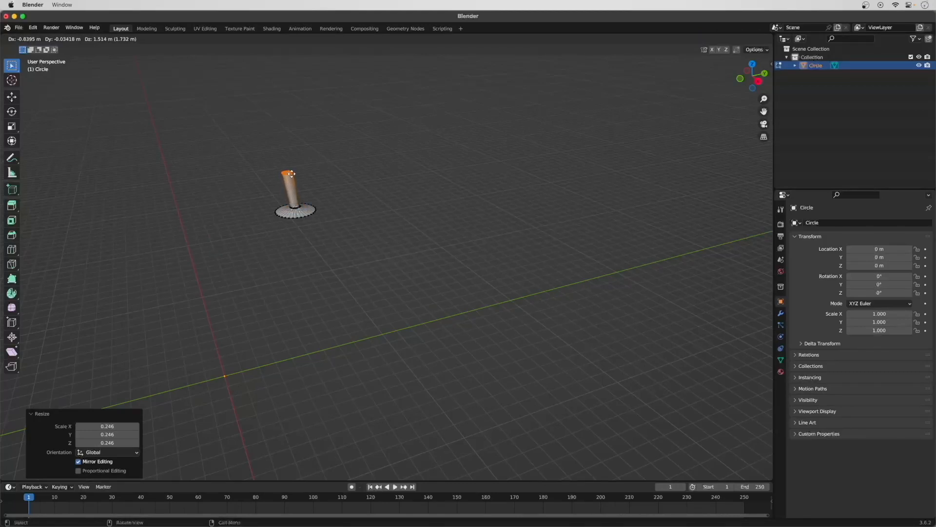
key("z")
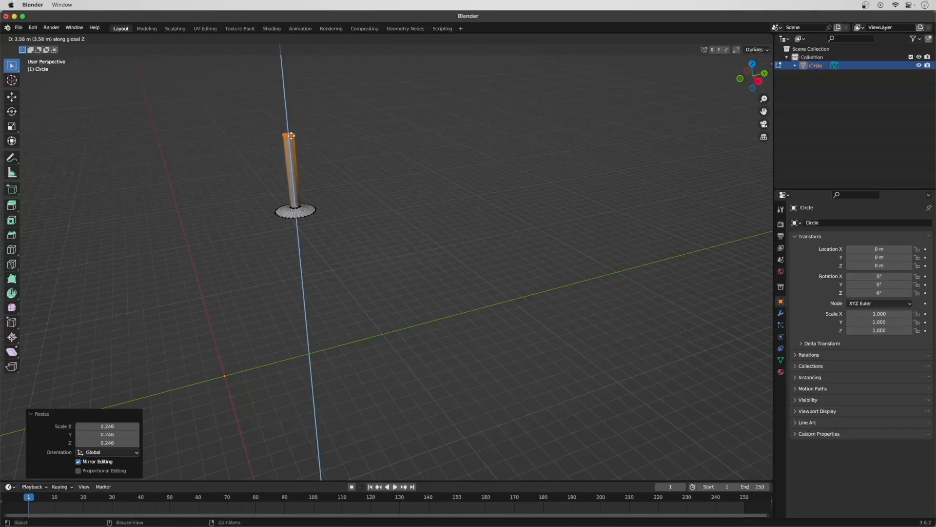
left_click(290, 135)
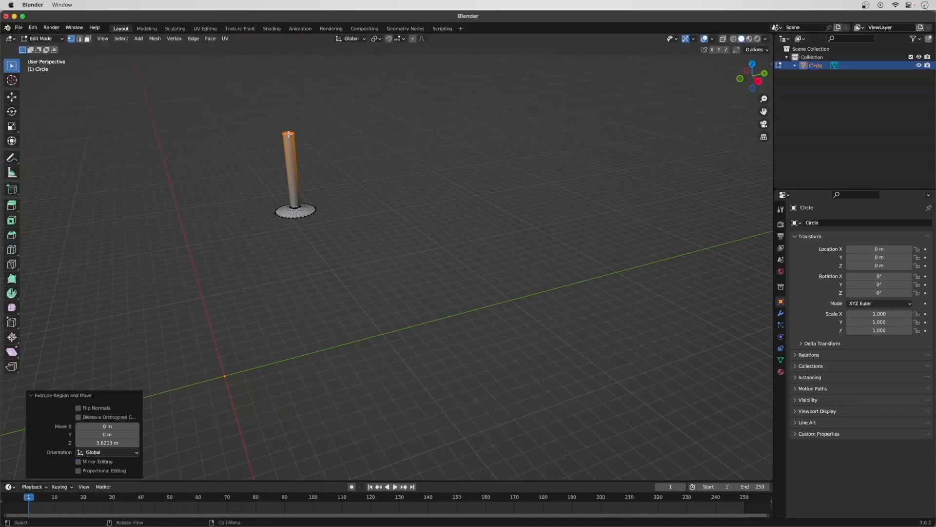
- Extrude the stem's top ring about 0.62 m up along Z and scale it to about 4.27 to start the bowl
key("g")
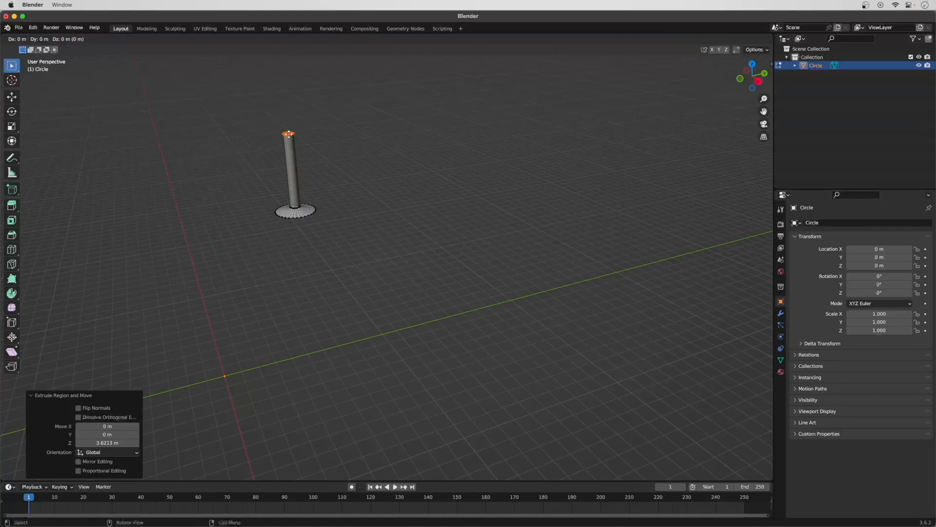
key("z")
left_click(300, 130)
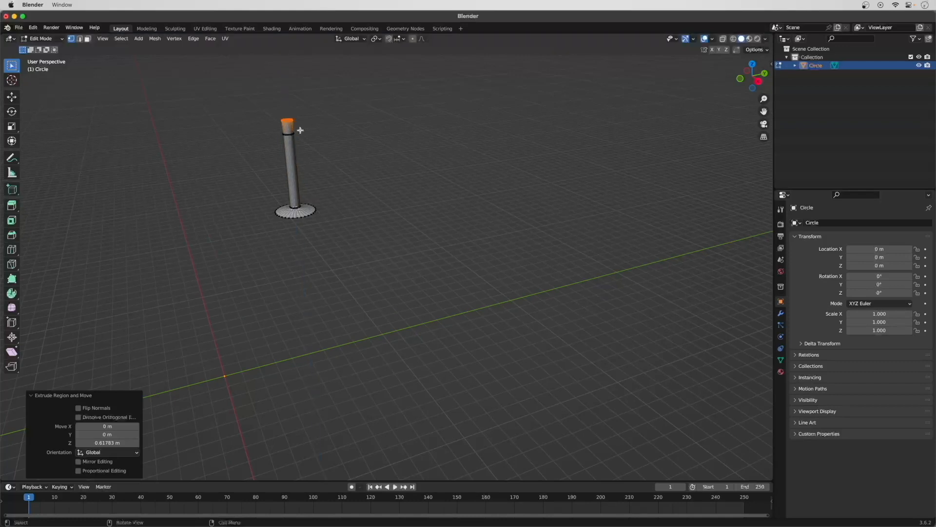
key("s")
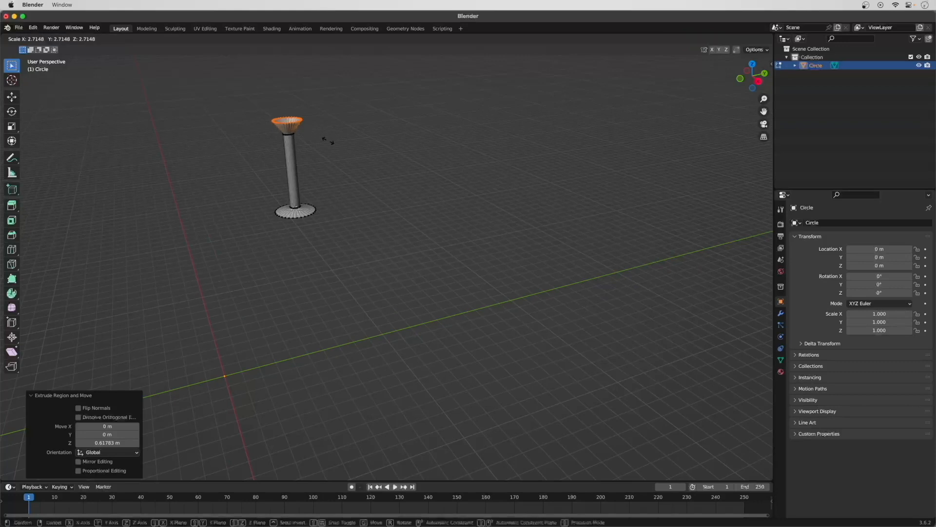
left_click(347, 159)
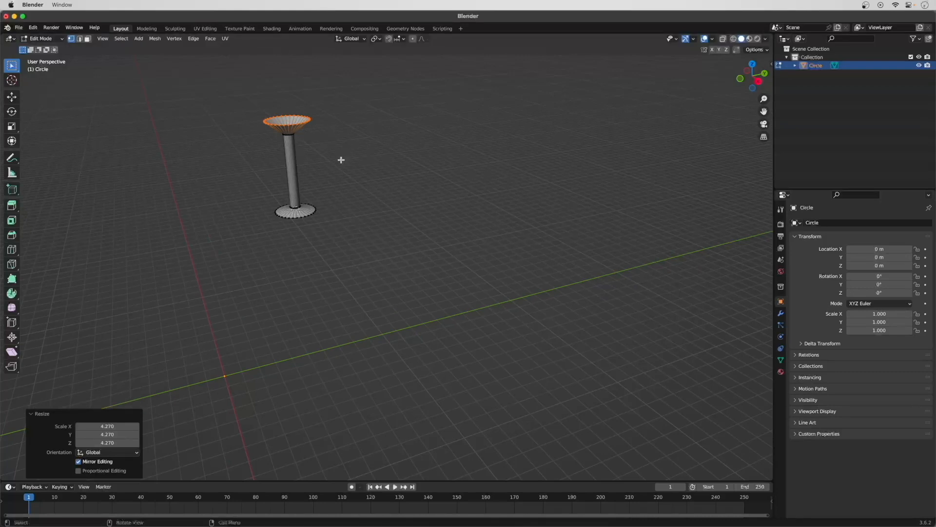
- Extrude the bowl's rim about 0.65 m up along Z and widen it by a scale of about 1.67
key("g")
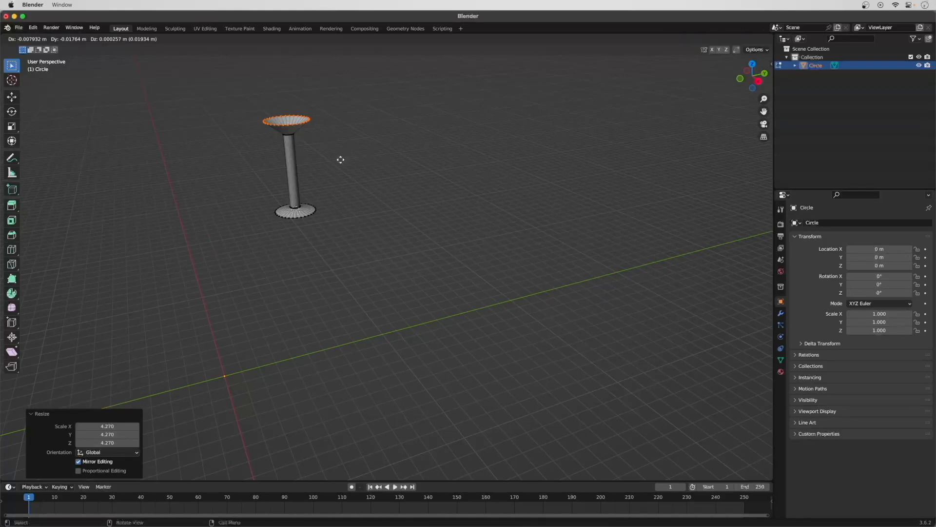
key("z")
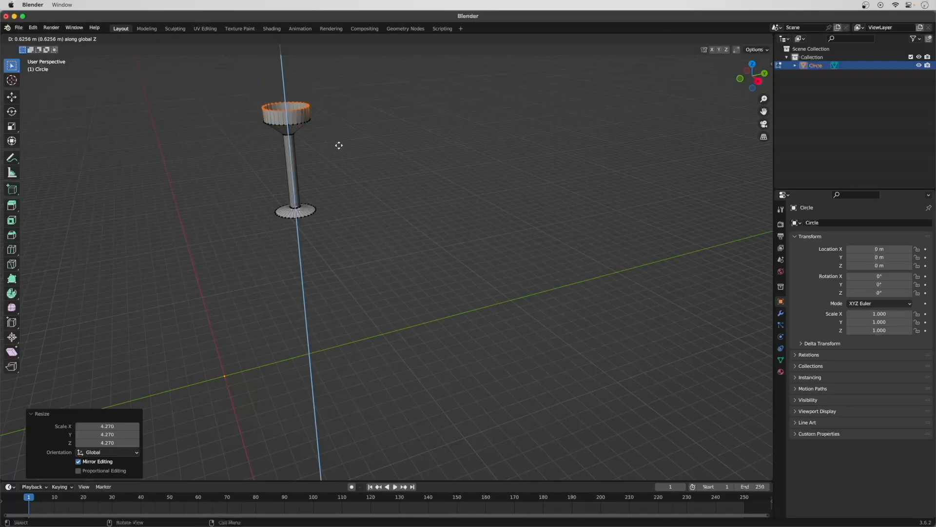
left_click(338, 145)
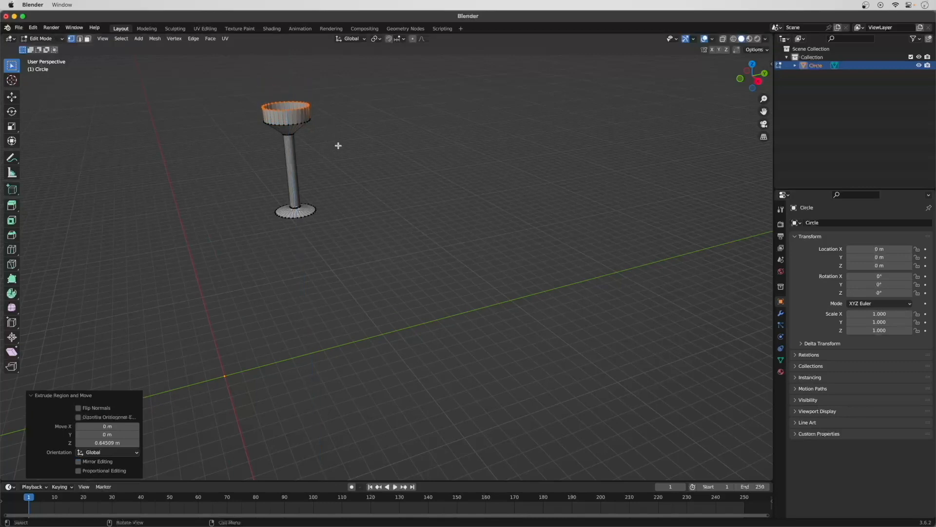
key("s")
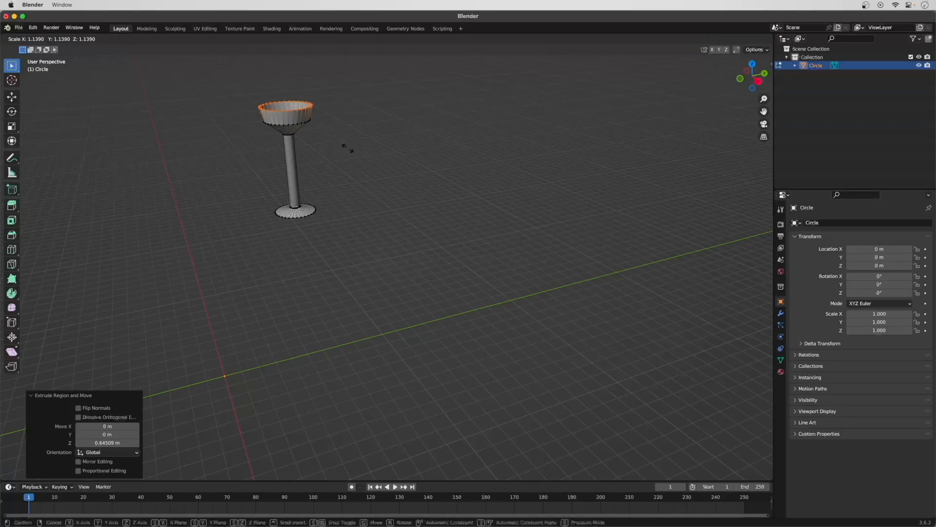
left_click(378, 163)
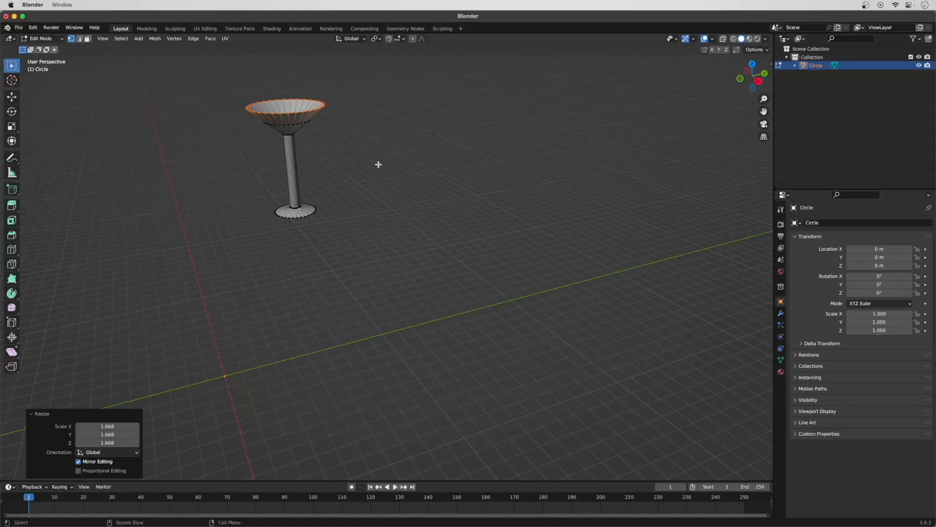
- Add another bowl section by extruding the rim about 0.57 m along Z and scaling it to about 1.14
key("e")
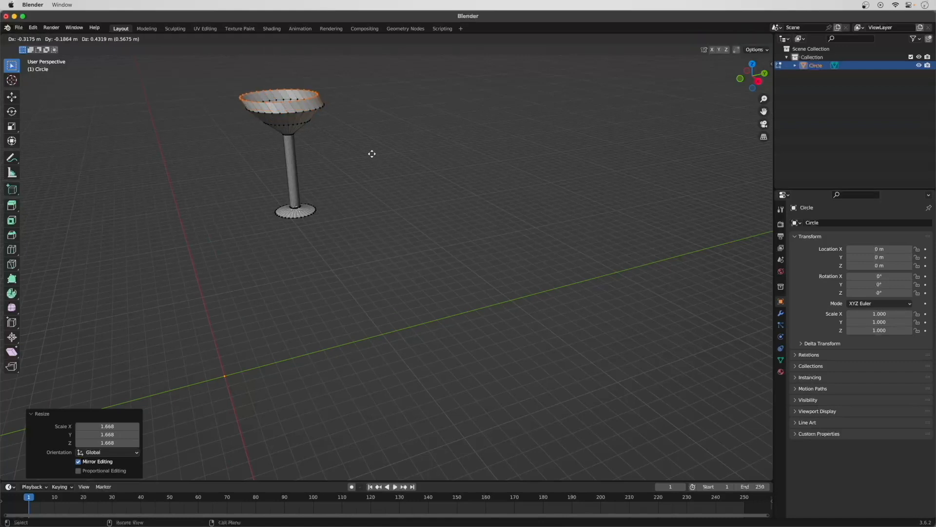
key("z")
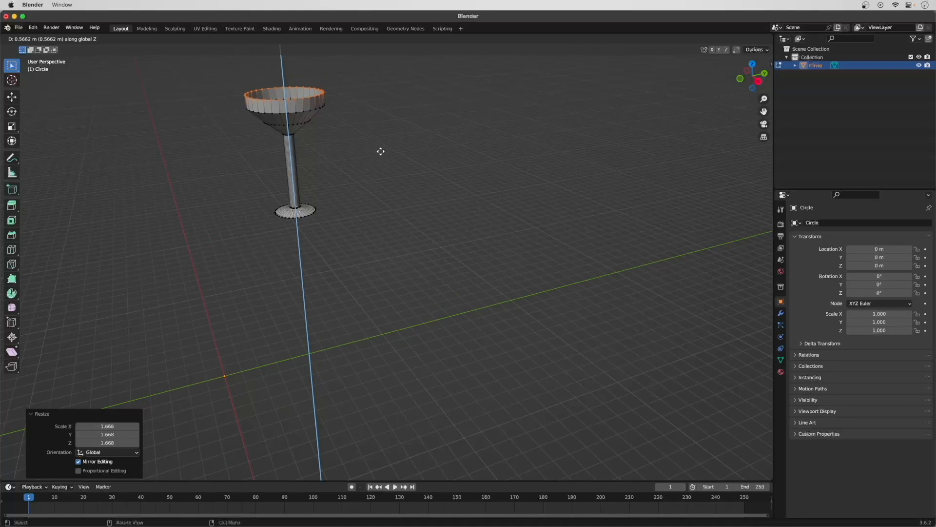
left_click(380, 151)
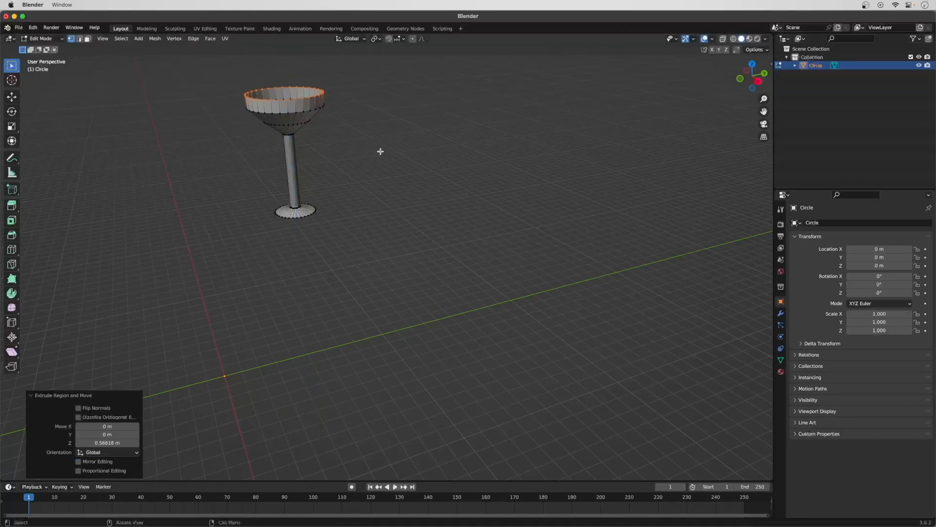
key("s")
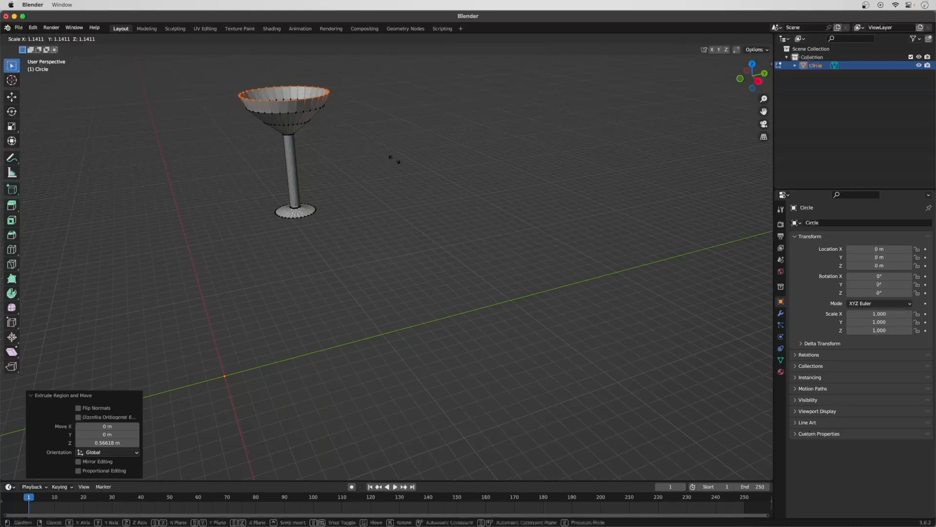
left_click(394, 159)
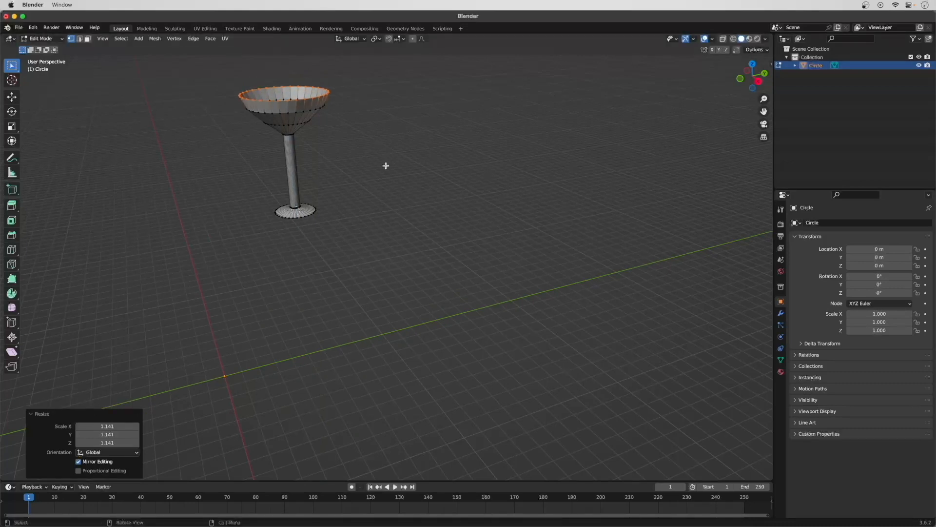
- Extrude the rim about 0.73 m up along Z and narrow it by a scale of about 0.88
key("g")
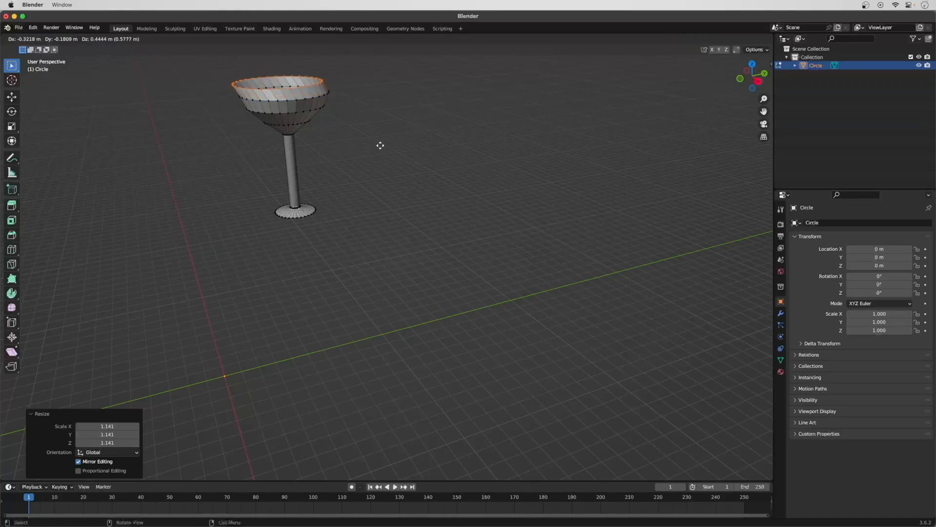
key("z")
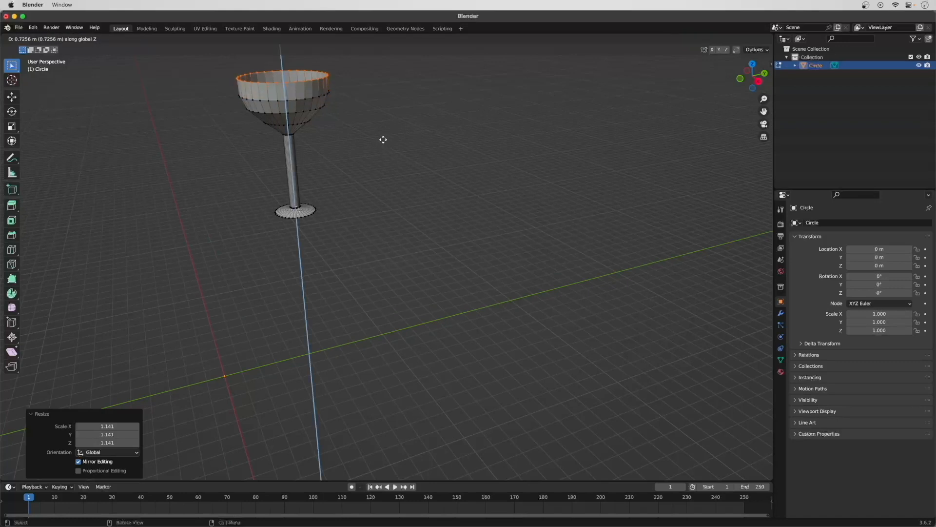
left_click(383, 140)
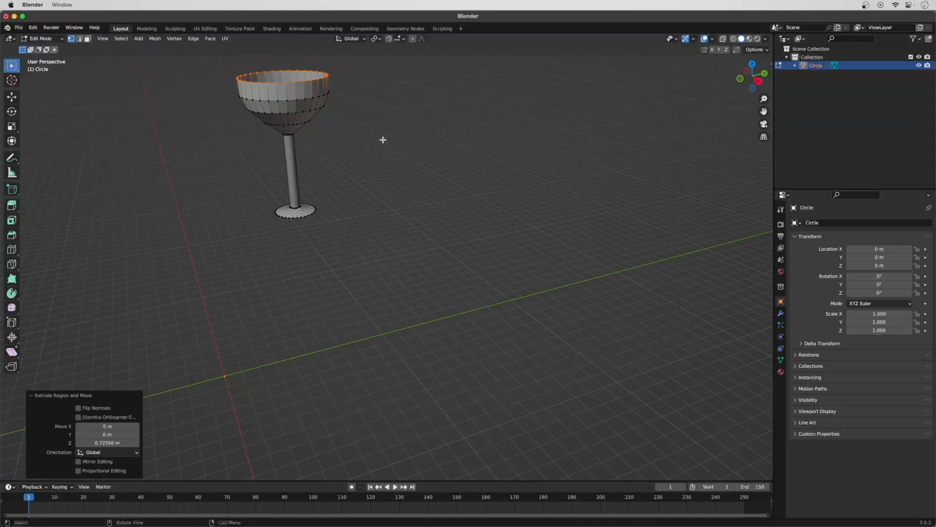
key("s")
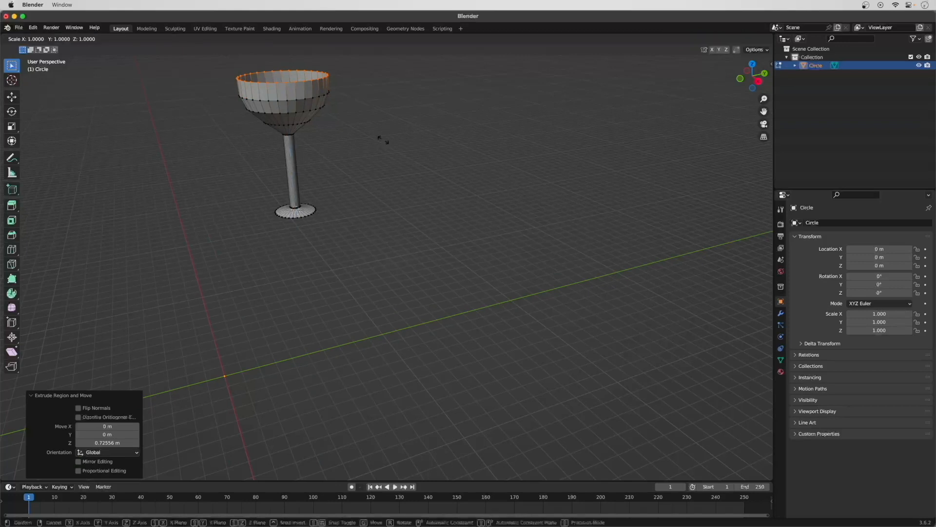
left_click(374, 133)
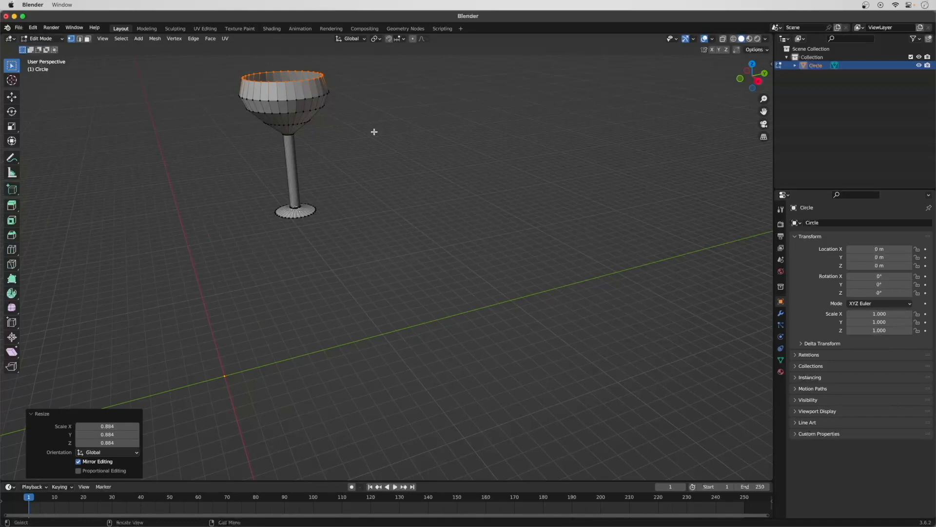
- Extrude the bowl's rim straight up along Z and narrow the new rim by a scale of about 0.66
key("e")
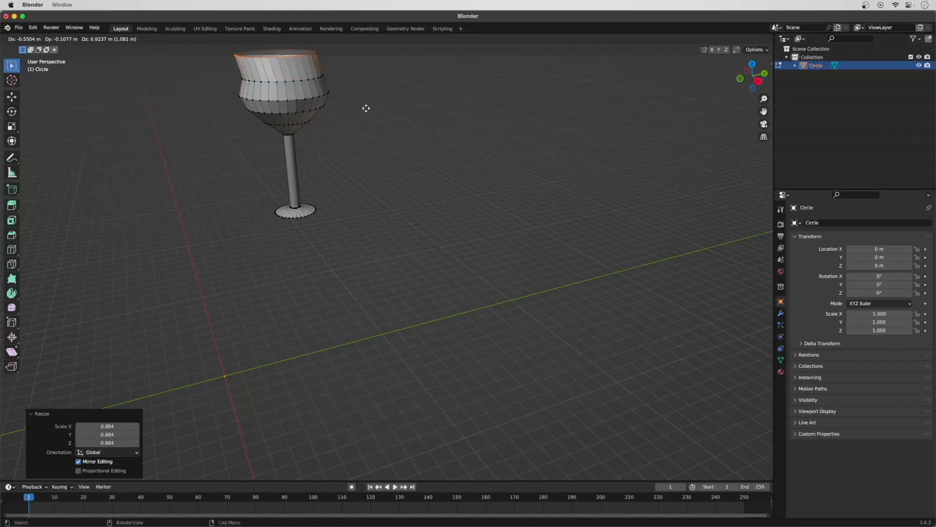
key("z")
left_click(374, 99)
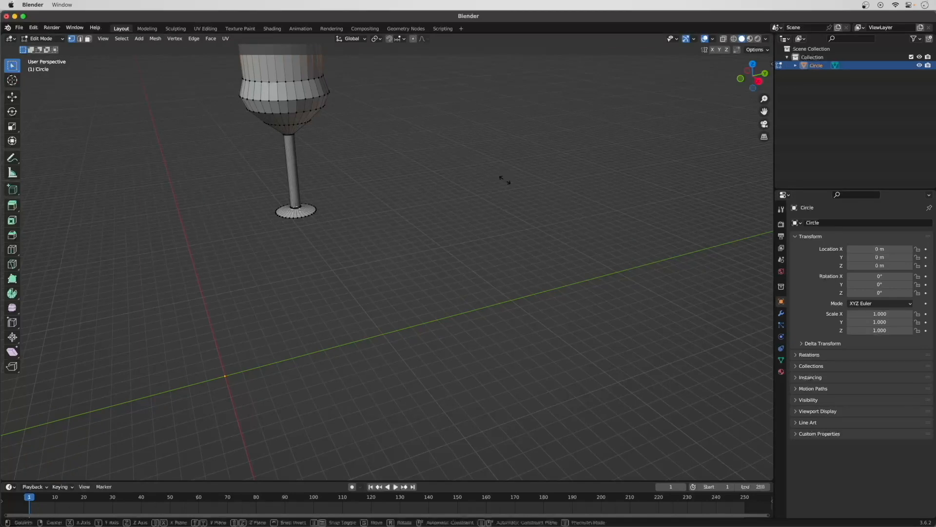
key("s")
left_click(446, 97)
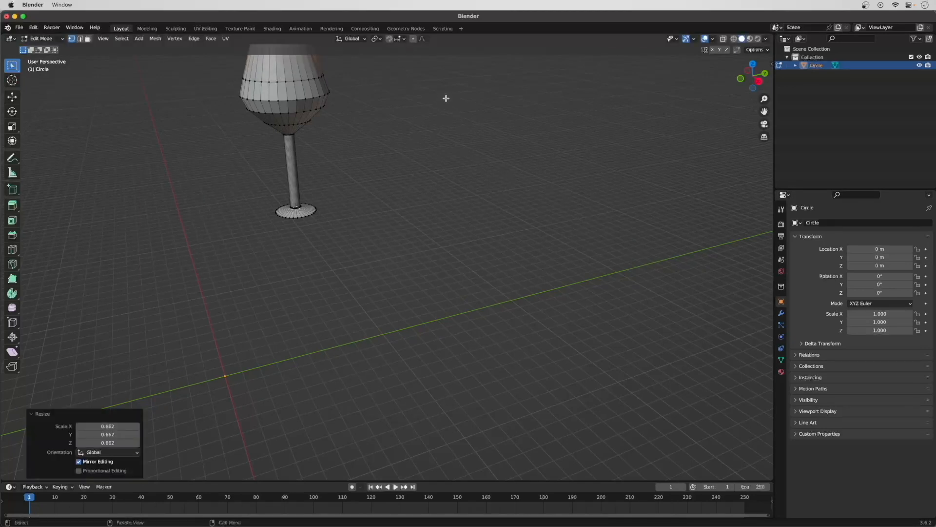
- Bevel the three edge loops around the widest part of the bowl with a 0.4 m width and 13 segments
scroll(460, 107, "down", 3)
scroll(459, 107, "up", 2)
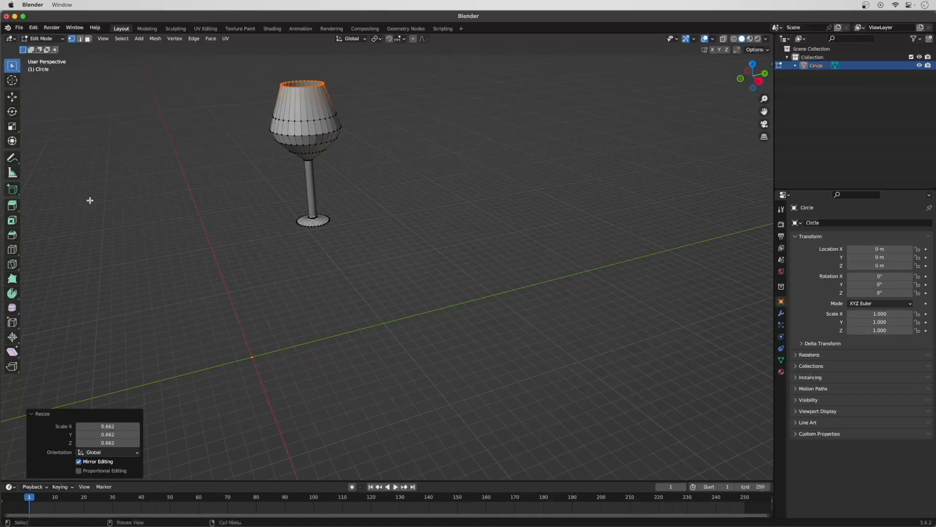
left_click(80, 40)
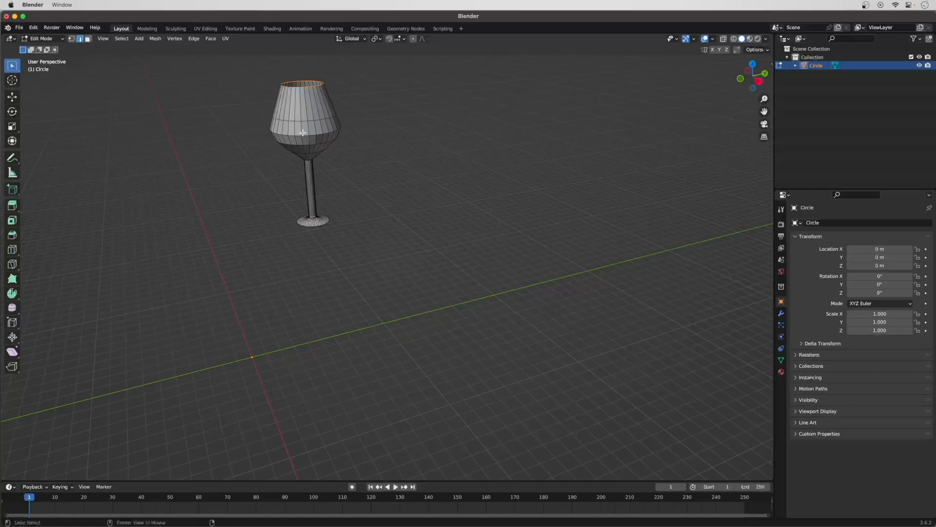
left_click(305, 121, "alt")
left_click(319, 134, "alt")
left_click(311, 144, "alt+shift")
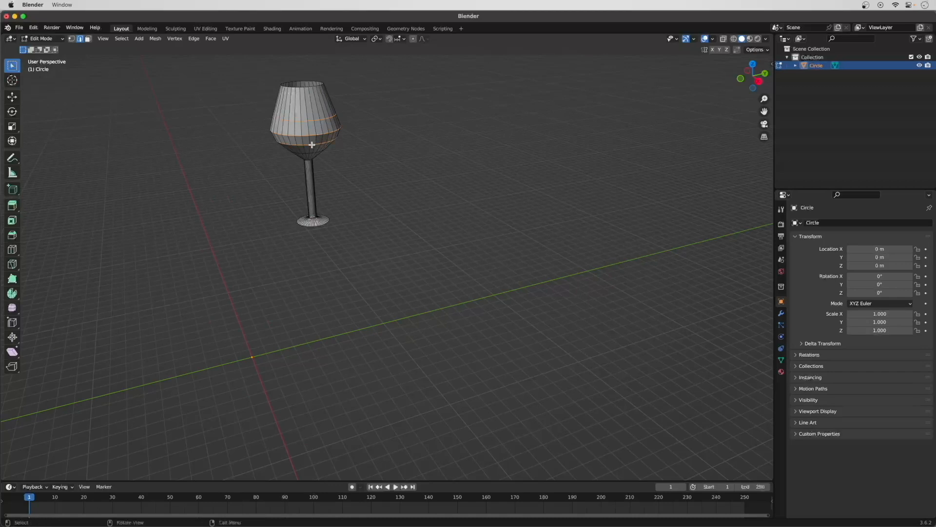
right_click(359, 145)
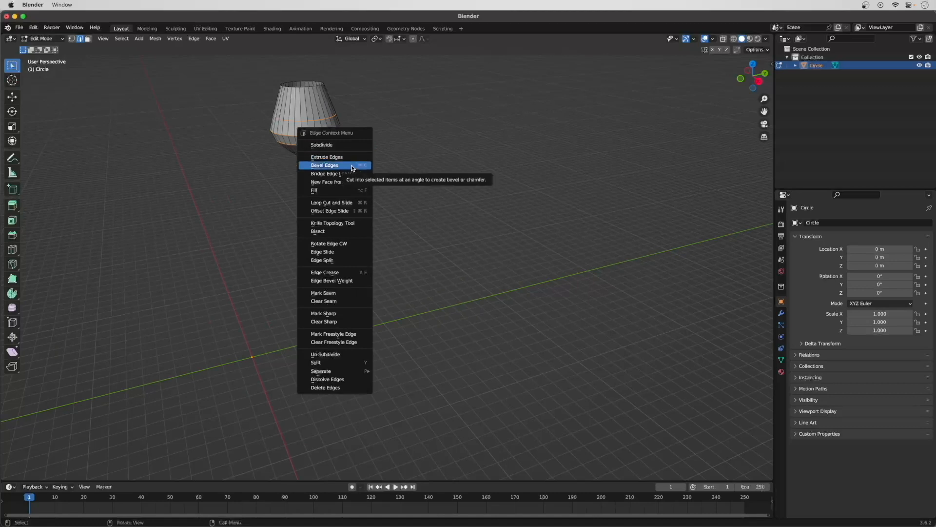
left_click(350, 167)
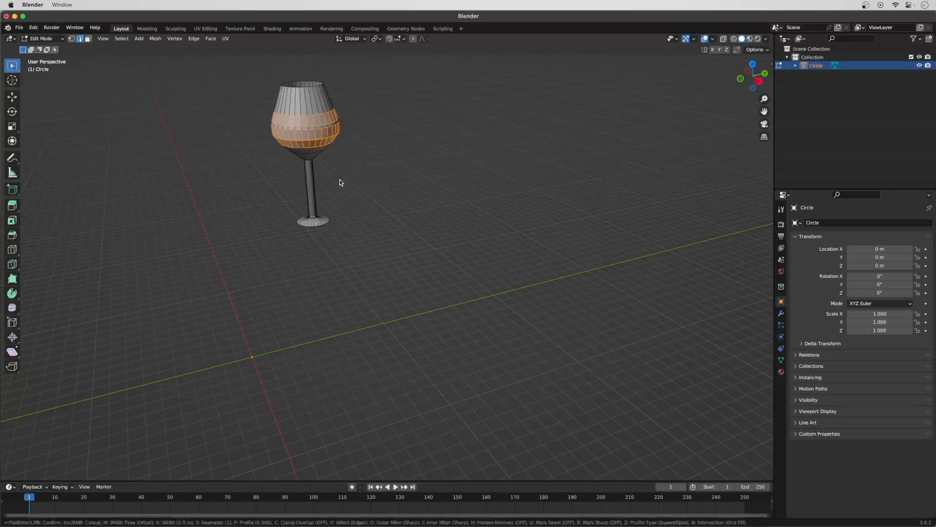
left_click(340, 182)
left_click_drag(136, 344, 141, 344)
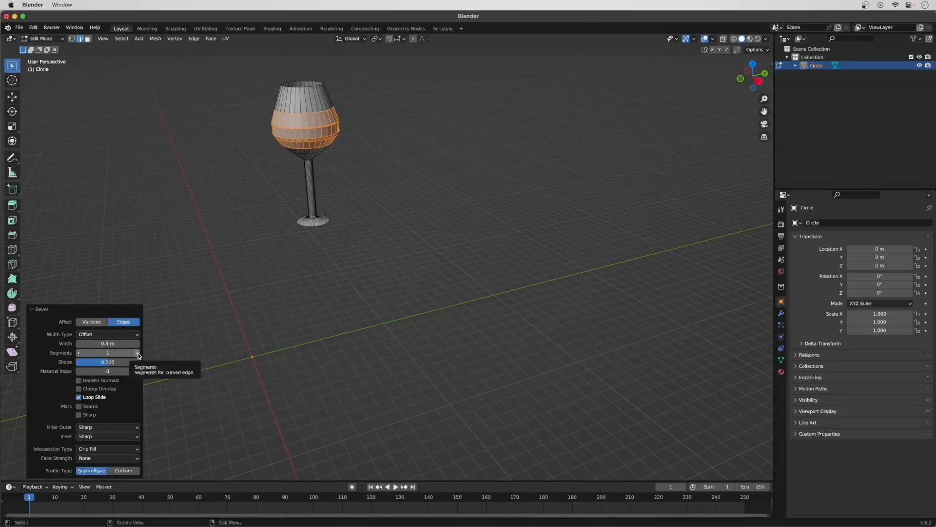
left_click_drag(138, 355, 109, 353)
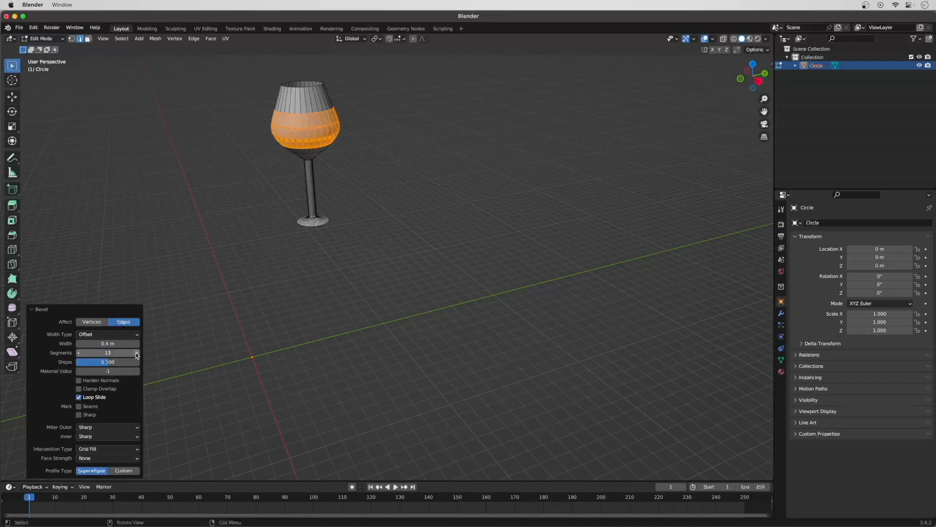
left_click(301, 292)
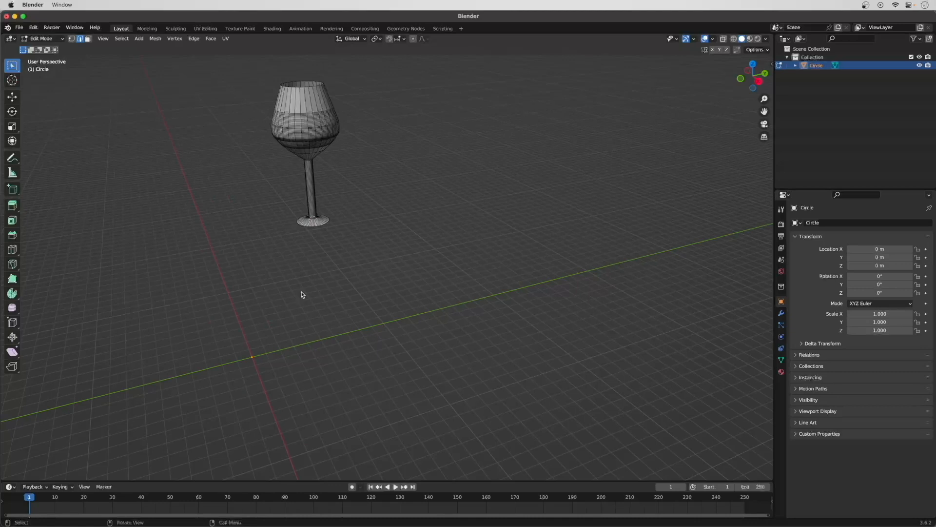
- Smooth all vertices of the glass mesh with the Smooth tool by about 0.34
key("Tab")
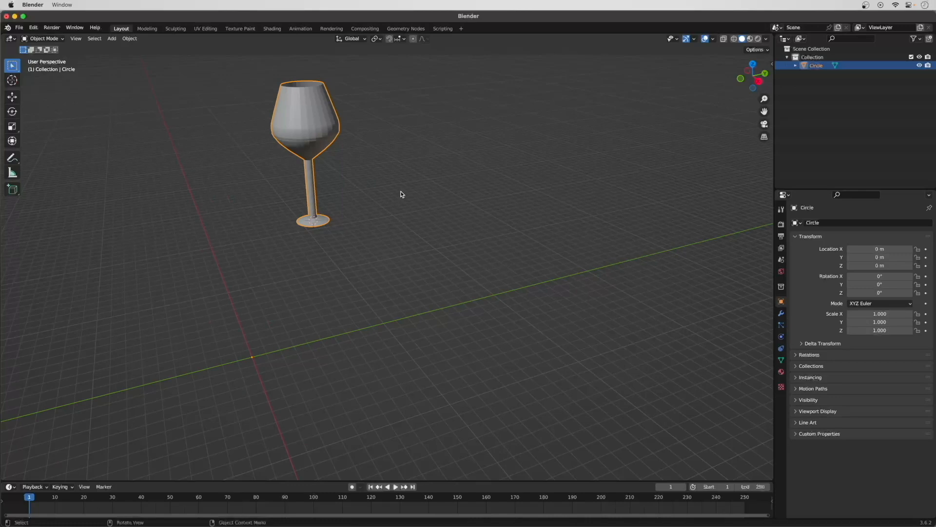
key("Tab")
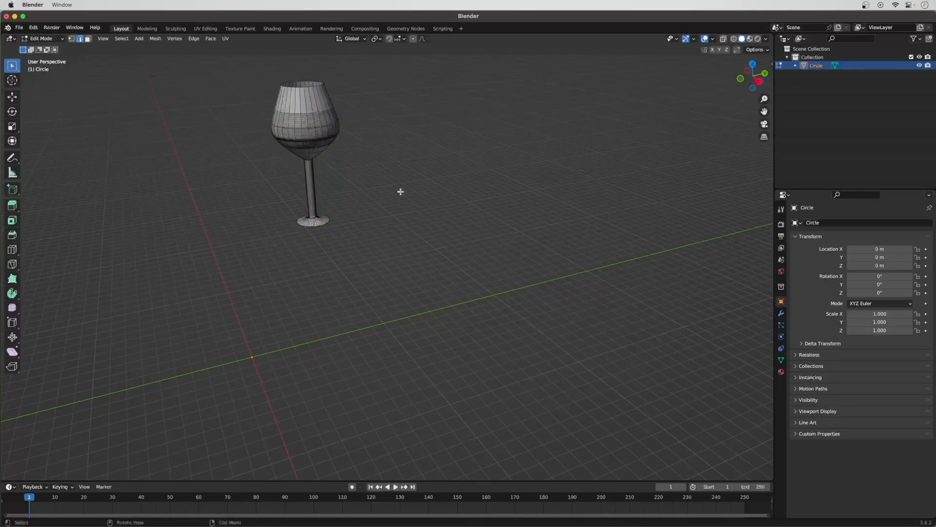
left_click(13, 310)
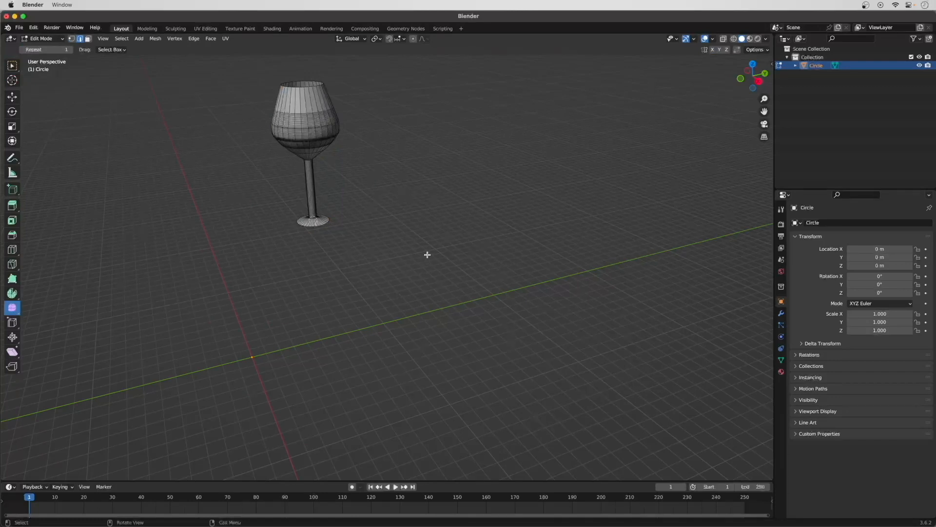
key("a")
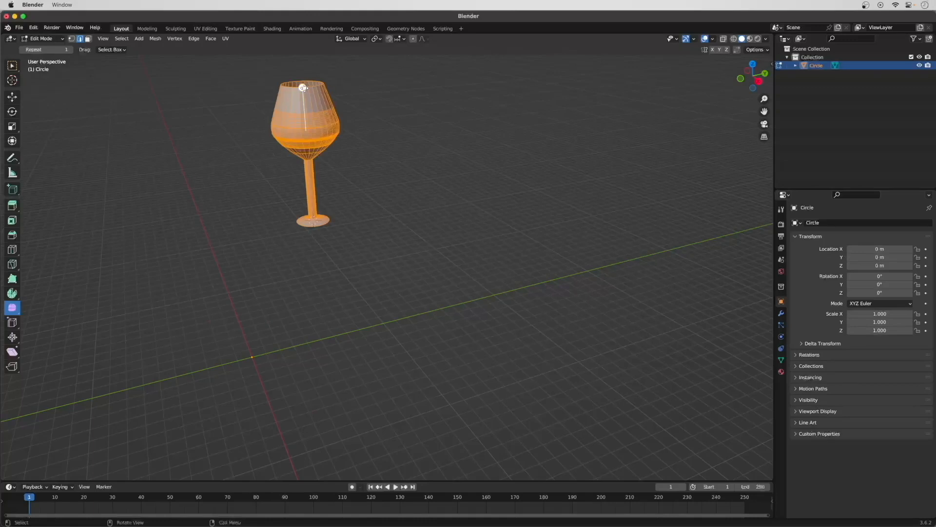
left_click_drag(303, 86, 366, 123)
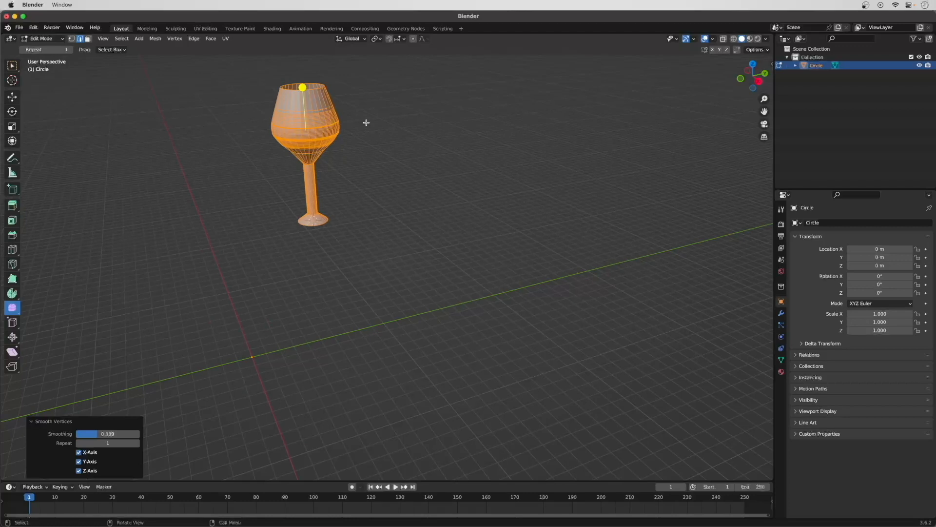
- Apply Shade Auto Smooth to the glass in Object Mode with an angle of about 90.6°, and deselect it
key("Tab")
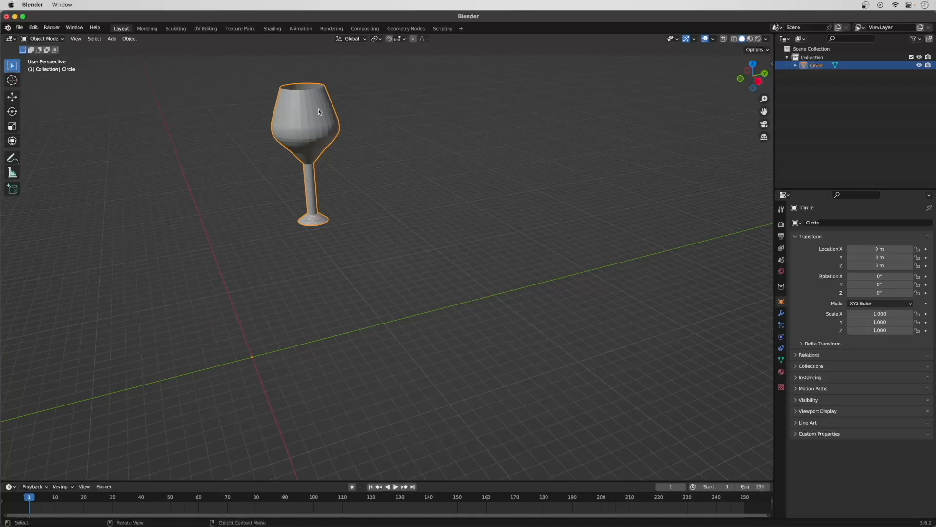
right_click(299, 113)
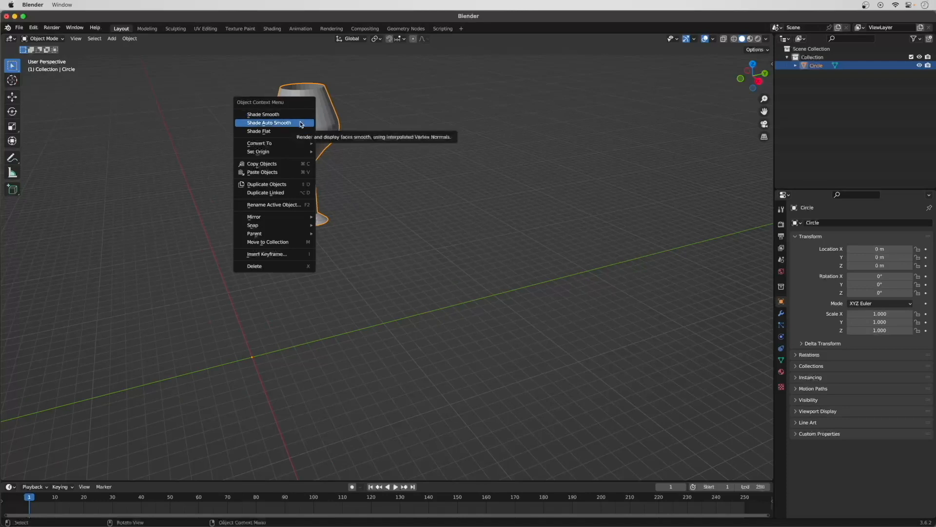
left_click(301, 124)
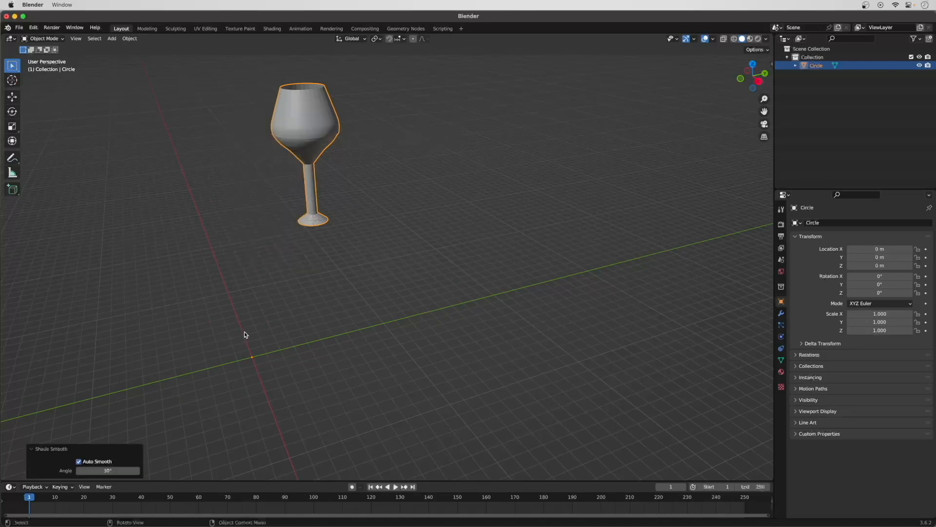
left_click(138, 471)
mouse_move(138, 471)
left_mouse_down()
mouse_move(210, 470)
mouse_move(139, 470)
left_mouse_up()
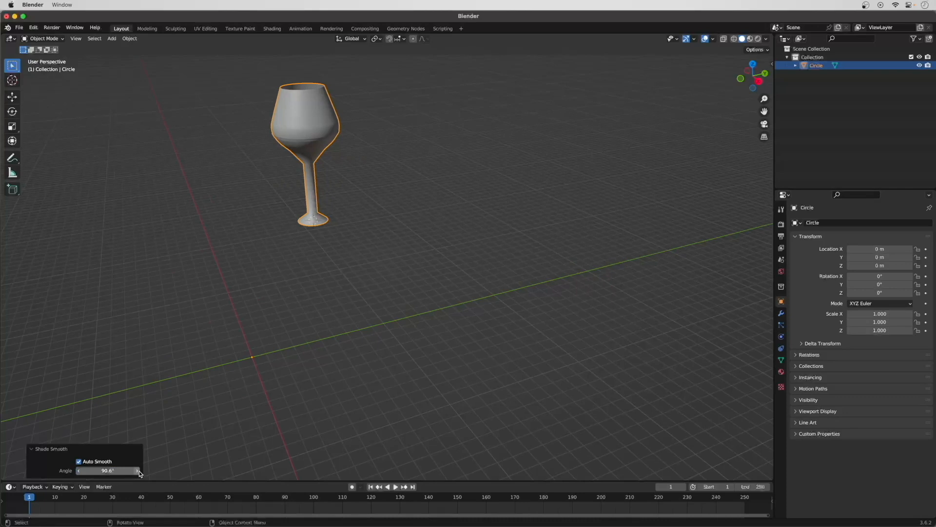
left_click(238, 431)
scroll(393, 167, "up", 3)
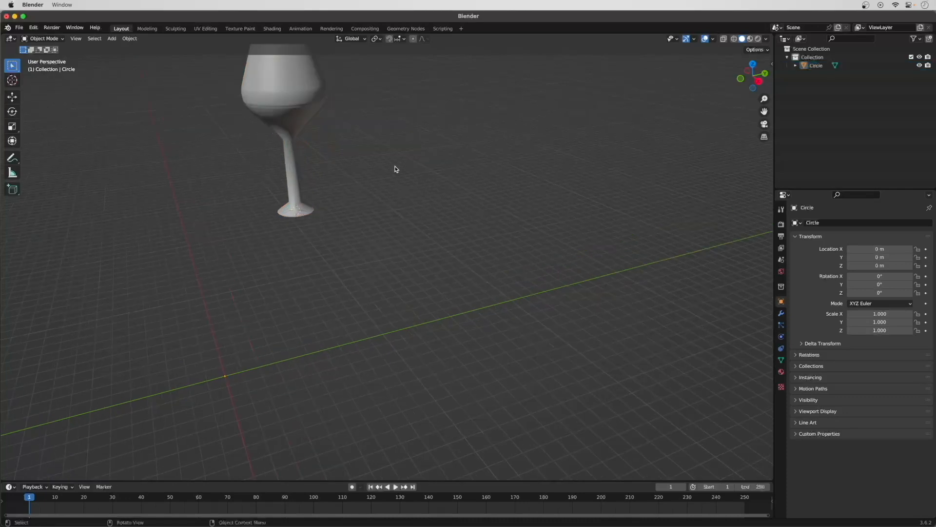
scroll(398, 166, "down", 3)
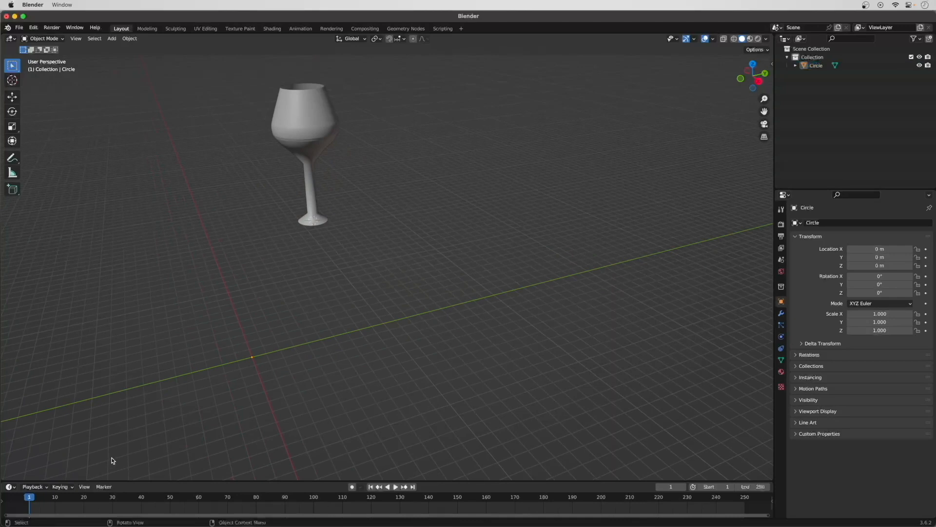
middle_click_drag(422, 271, 454, 163)
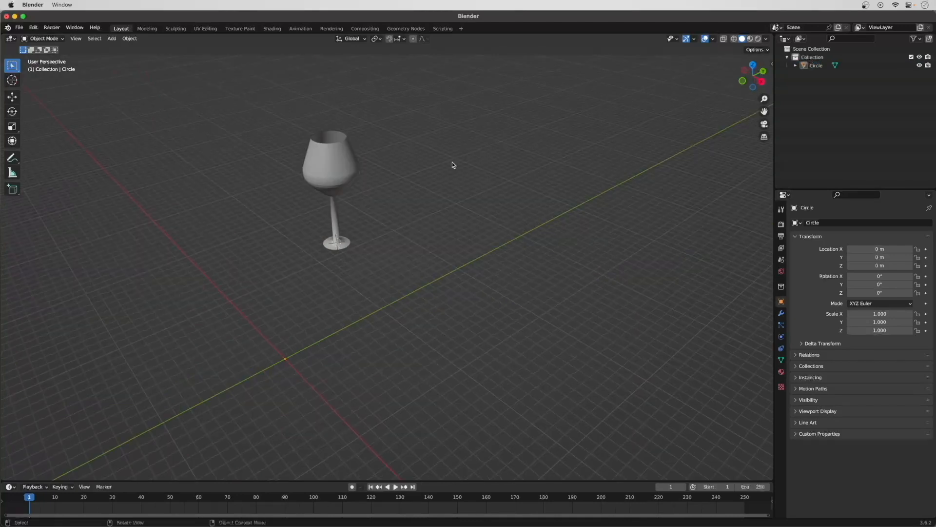